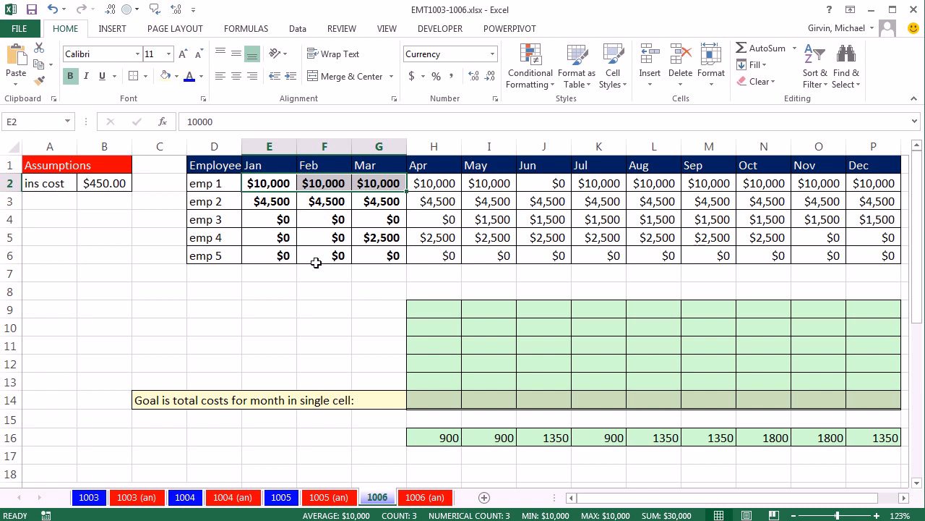
# - Enter example April costs of 450 in H9 and H10 and 0 in H11:H13
pyautogui.click(105, 185)
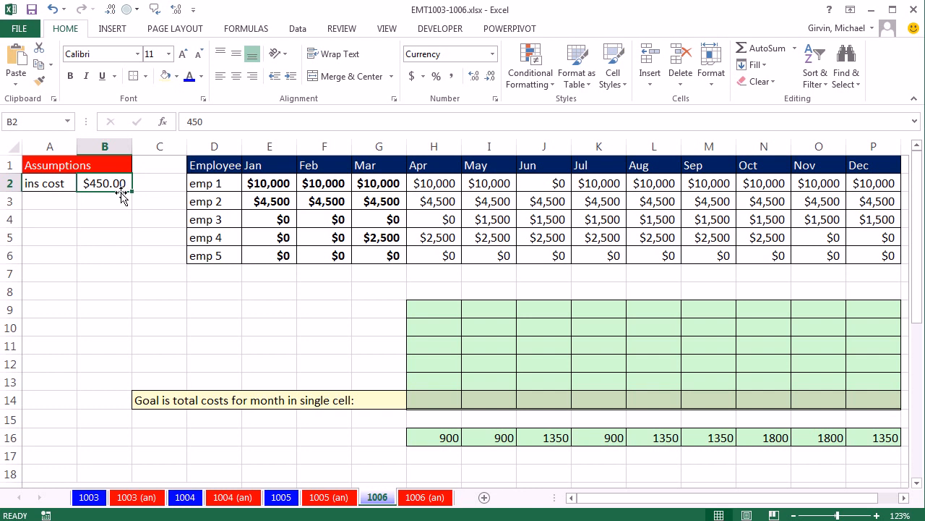
pyautogui.click(426, 309)
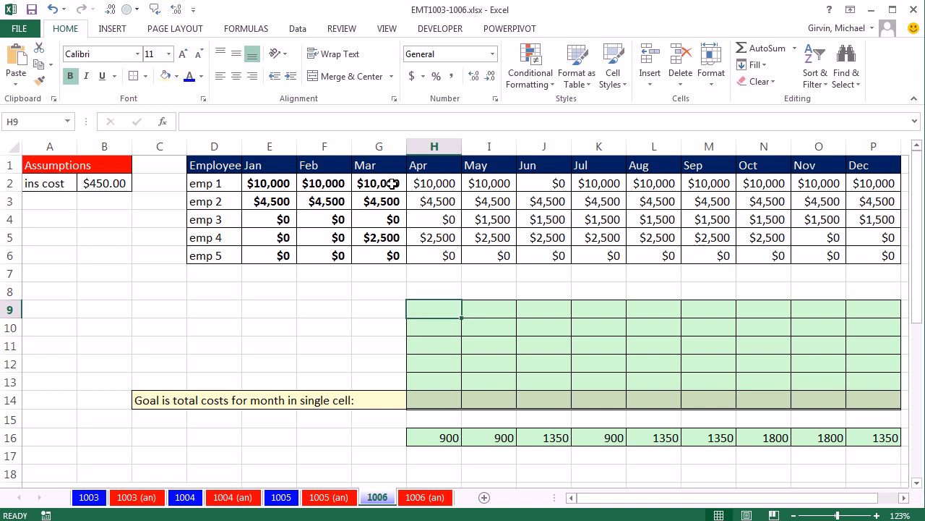
pyautogui.write('450')
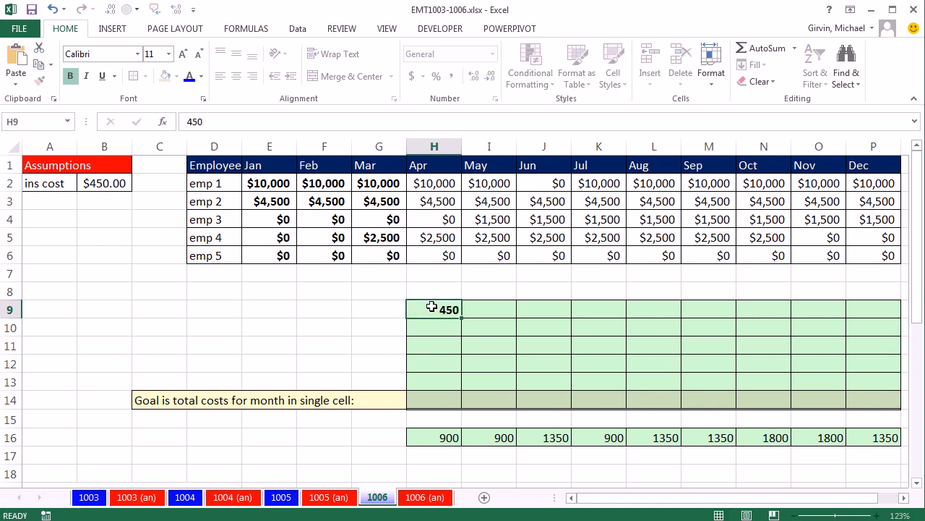
pyautogui.press('Return')
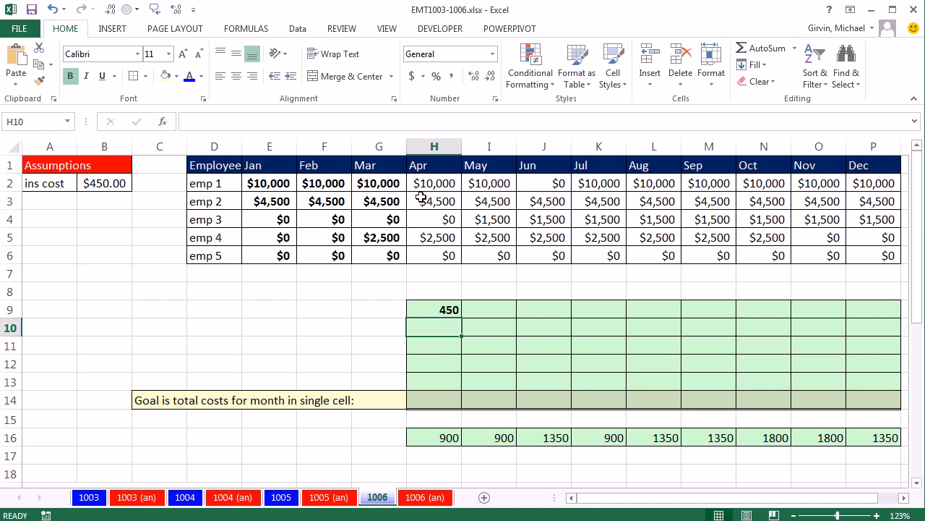
pyautogui.write('450')
pyautogui.press('Return')
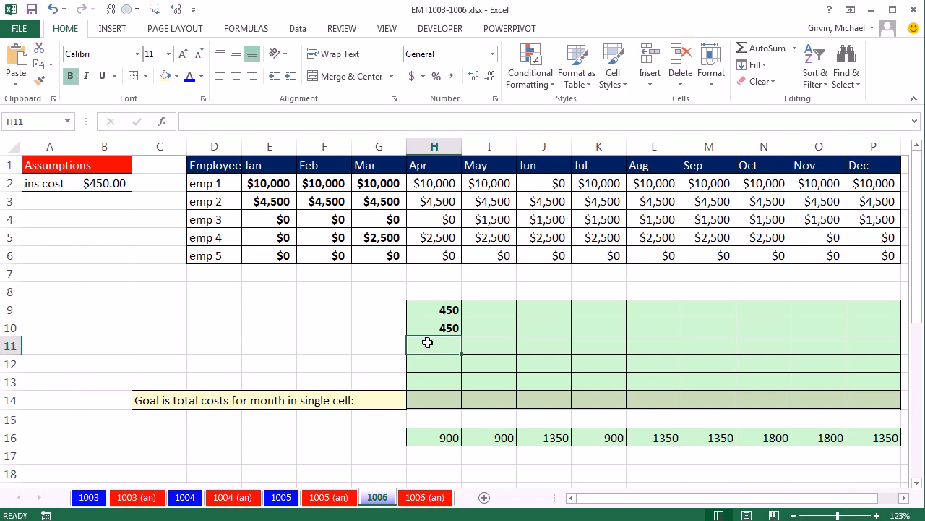
pyautogui.moveTo(427, 343); pyautogui.dragTo(431, 379)
pyautogui.write('0')
pyautogui.hotkey('ctrl', 'Return')
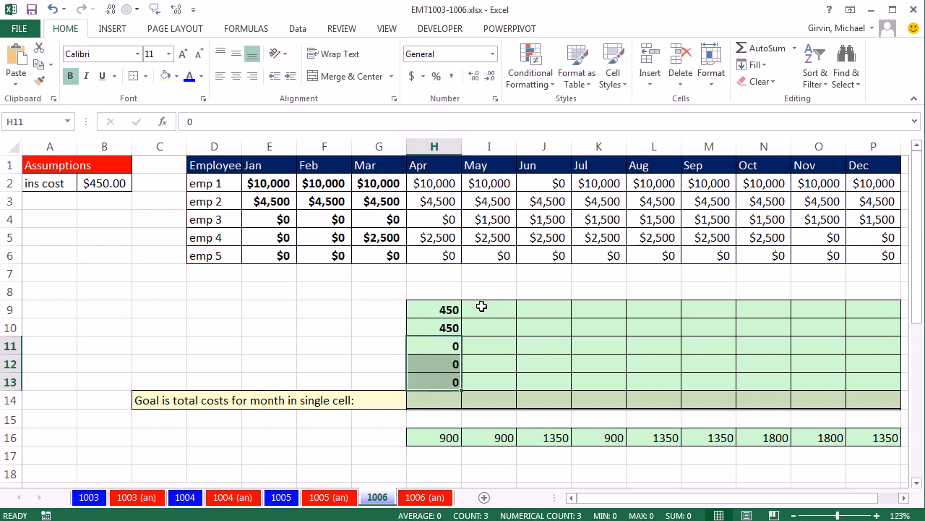
# - Check emp 4's preceding three months and enter an example June cost of 450 in J12
pyautogui.click(482, 307)
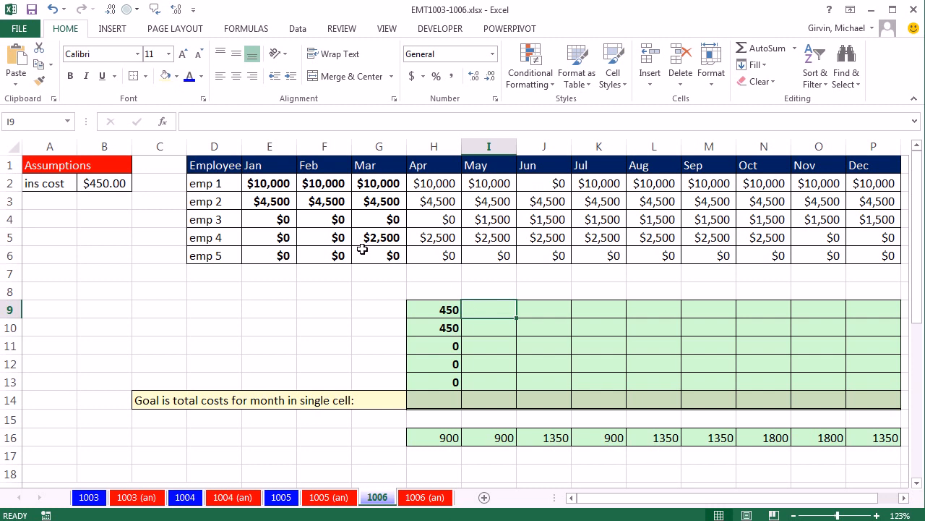
pyautogui.moveTo(370, 237); pyautogui.dragTo(425, 235)
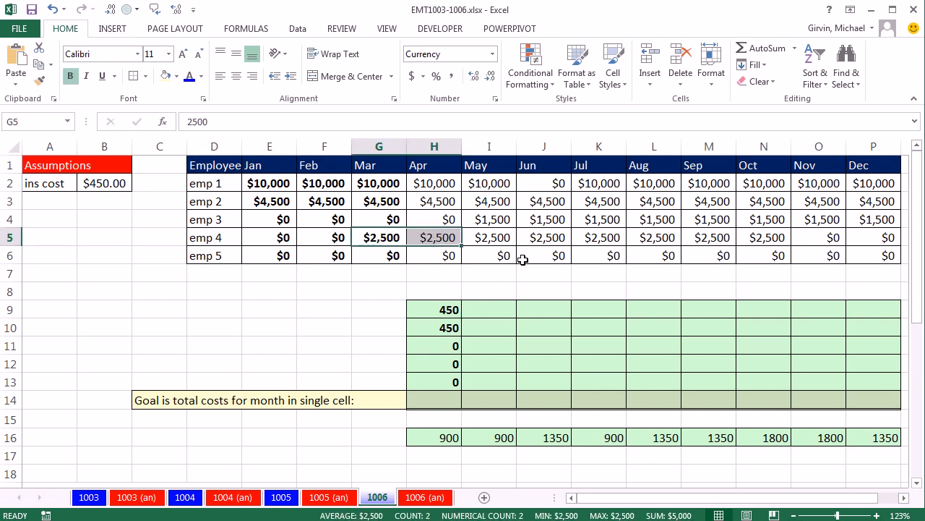
pyautogui.click(543, 347)
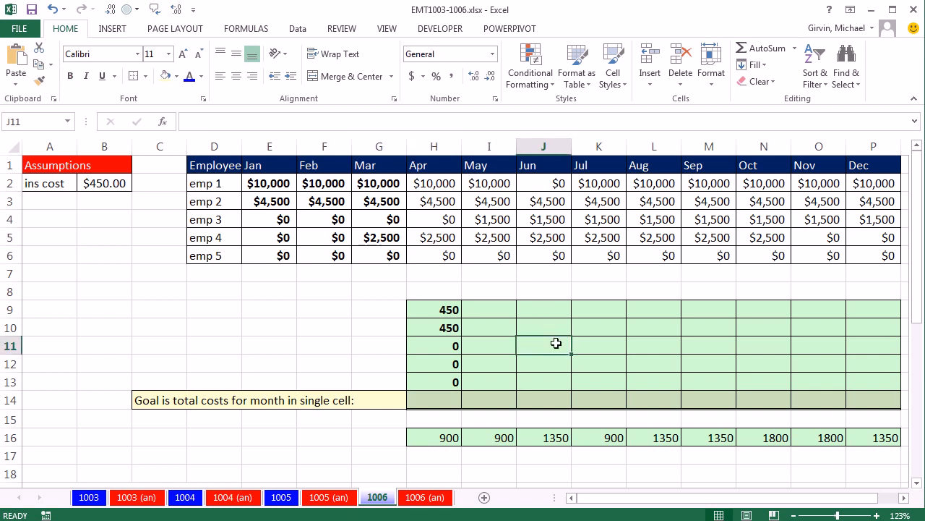
pyautogui.click(374, 237)
pyautogui.moveTo(370, 239); pyautogui.dragTo(479, 239)
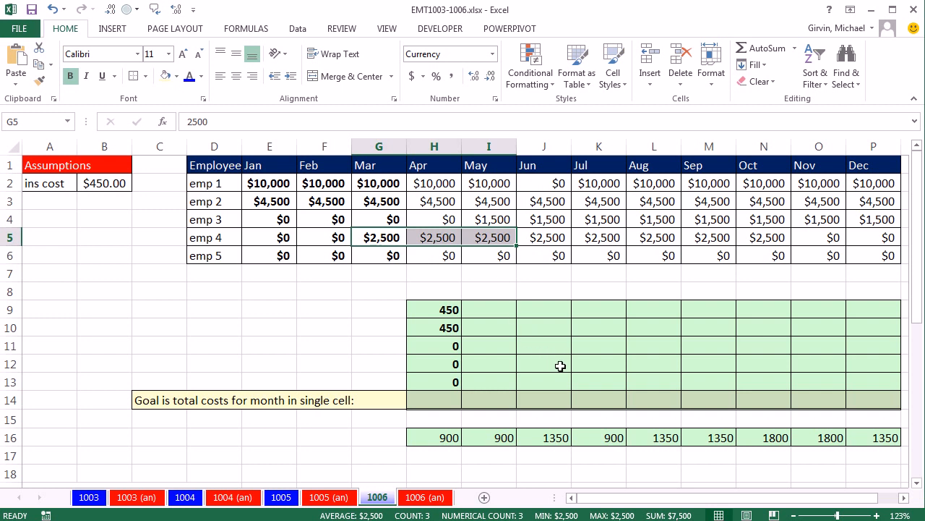
pyautogui.click(563, 365)
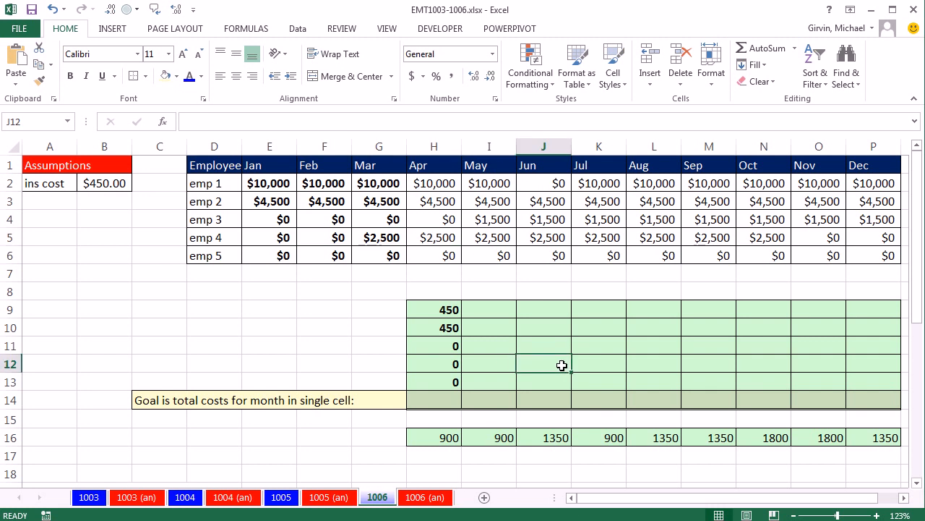
pyautogui.write('450')
pyautogui.press('Return')
# - Clear all example values from the range H9:P13
pyautogui.moveTo(424, 310); pyautogui.dragTo(861, 383)
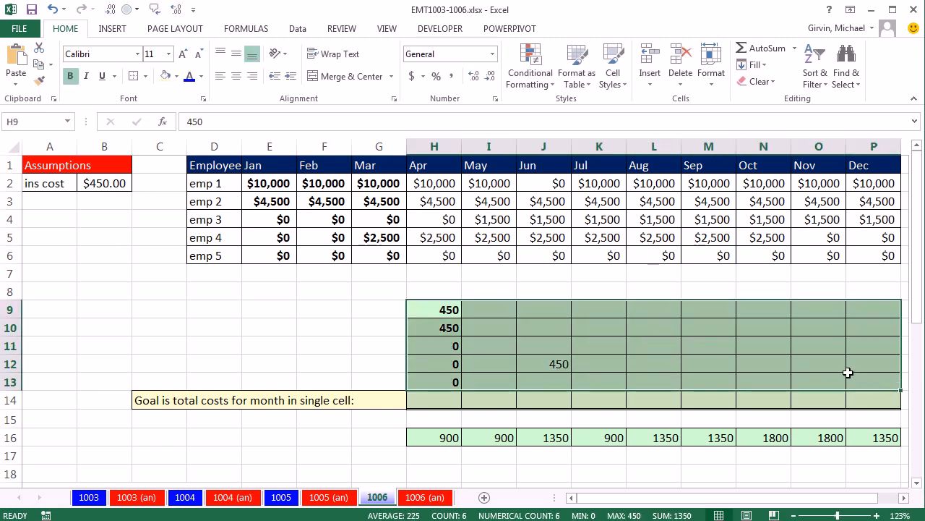
pyautogui.press('Delete')
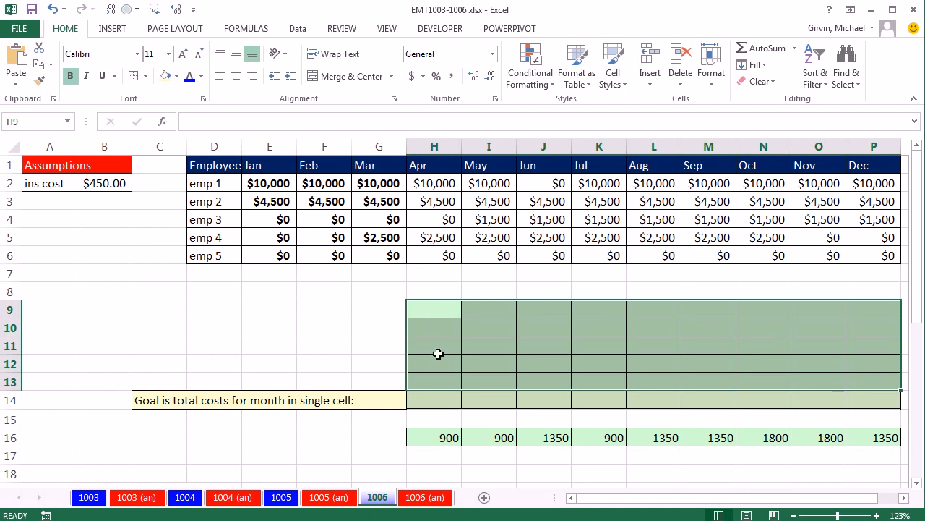
pyautogui.moveTo(439, 308); pyautogui.dragTo(439, 384)
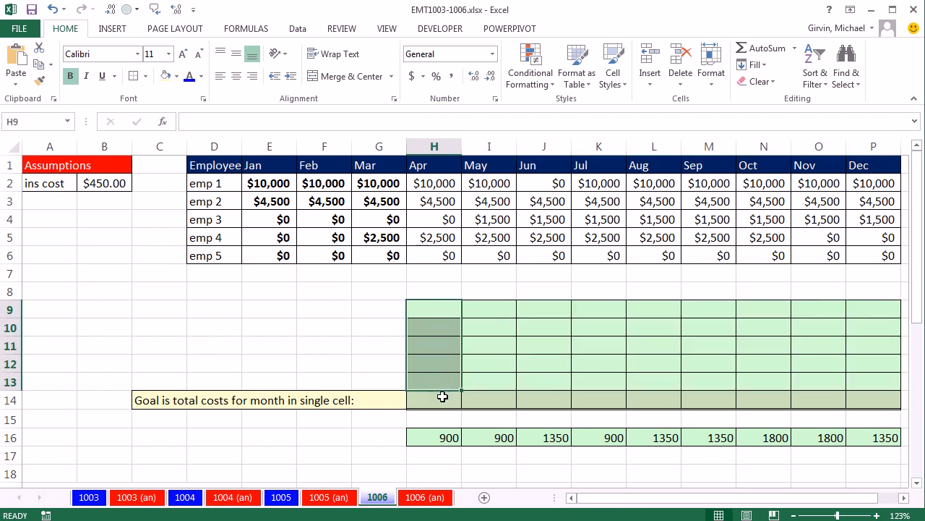
pyautogui.click(442, 399)
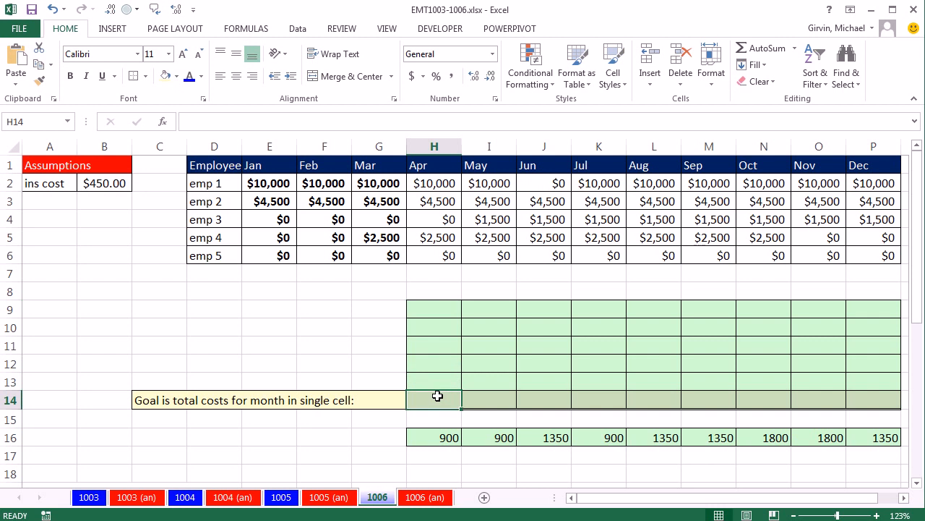
# - Enter =COUNTIF(E2:G2,">0") in H9 and copy the formula through H9:P13
pyautogui.click(431, 312)
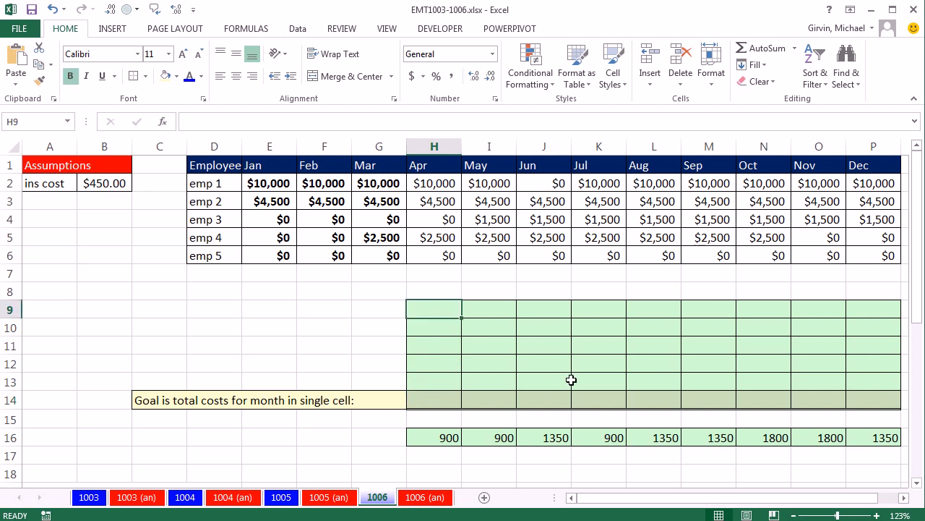
pyautogui.write('=count')
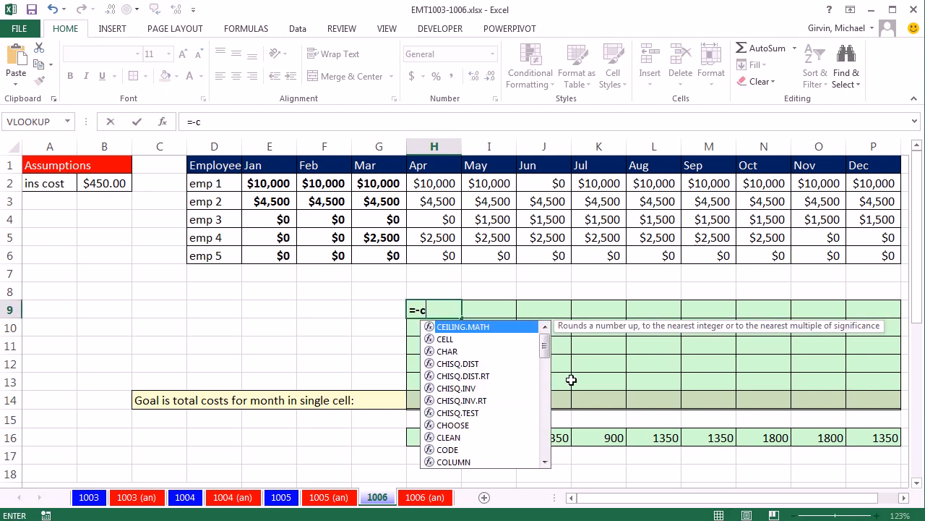
pyautogui.press('Down')
pyautogui.press('Down')
pyautogui.press('Down')
pyautogui.press('Tab')
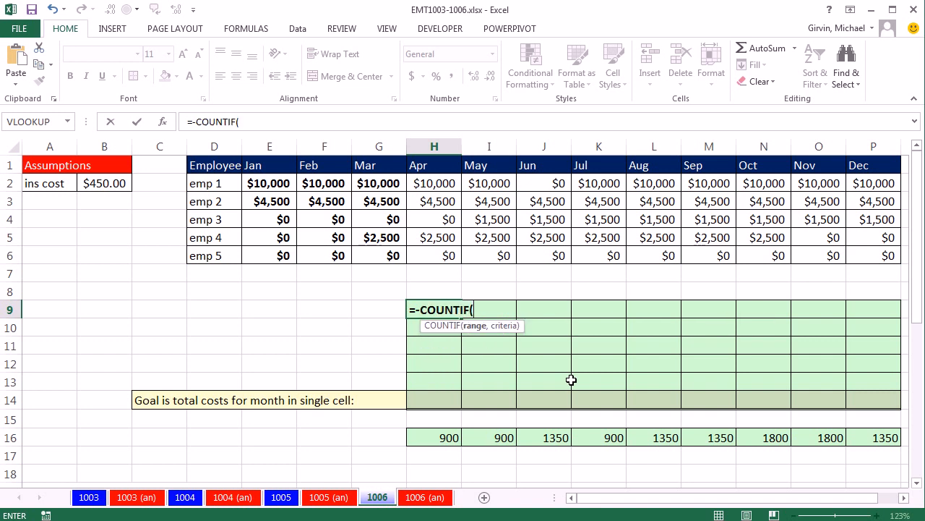
pyautogui.click(419, 309)
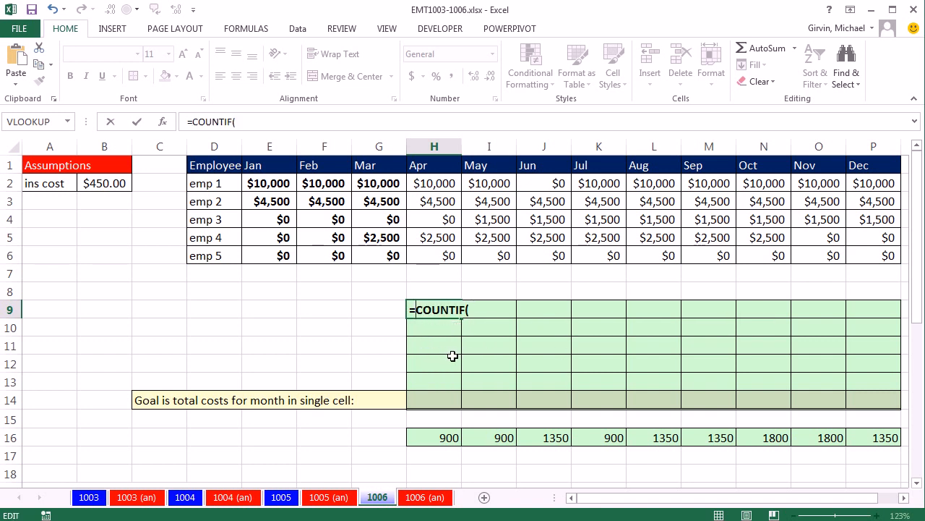
pyautogui.press('BackSpace')
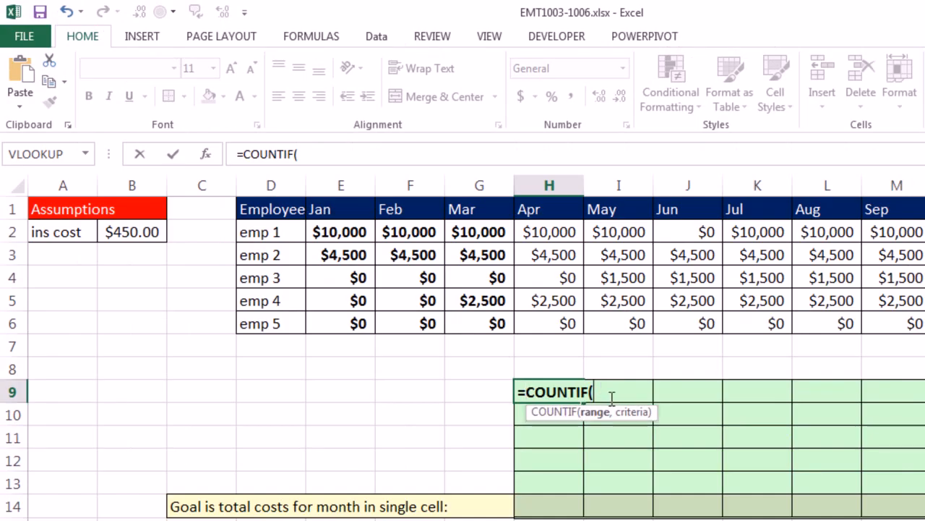
pyautogui.moveTo(321, 231); pyautogui.dragTo(477, 227)
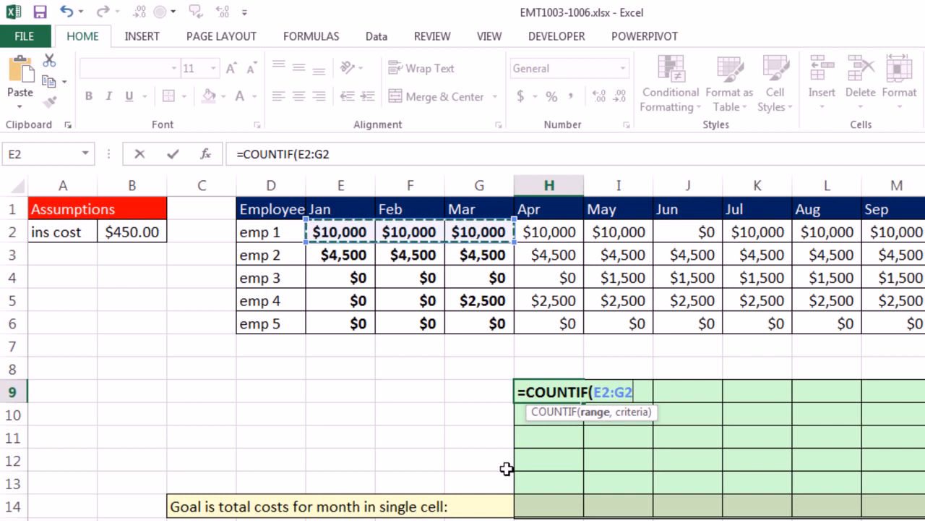
pyautogui.write(',')
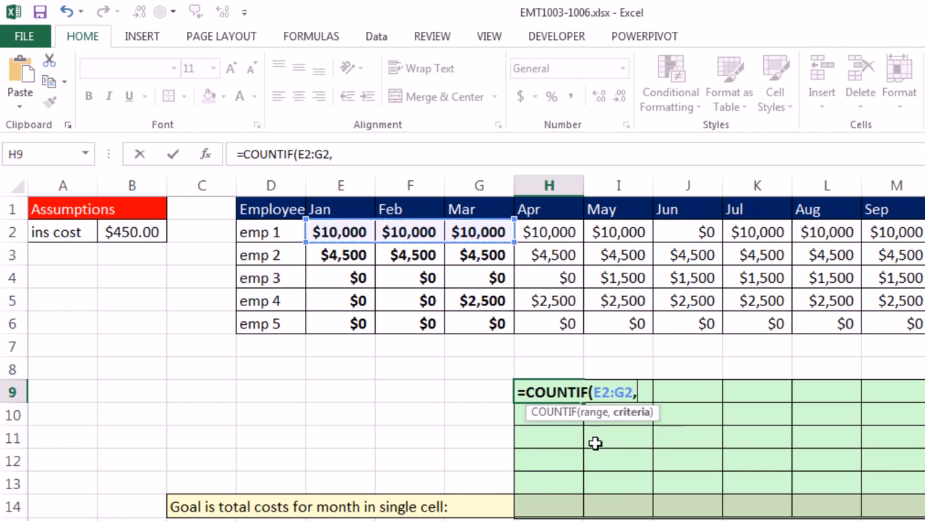
pyautogui.write('">0")')
pyautogui.hotkey('ctrl', 'Return')
pyautogui.moveTo(583, 400); pyautogui.dragTo(924, 498)
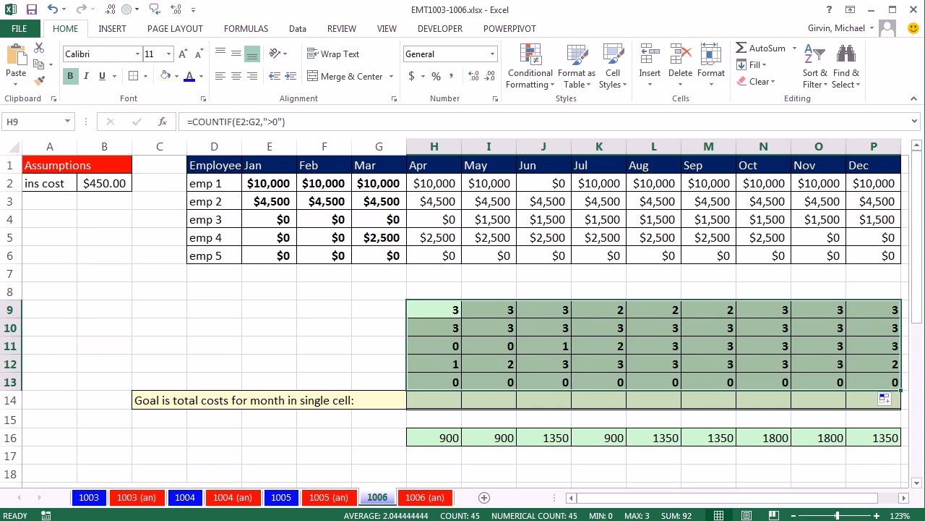
# - Extend the formula throughout H9:P13 to test whether the count equals 3
pyautogui.press('F2')
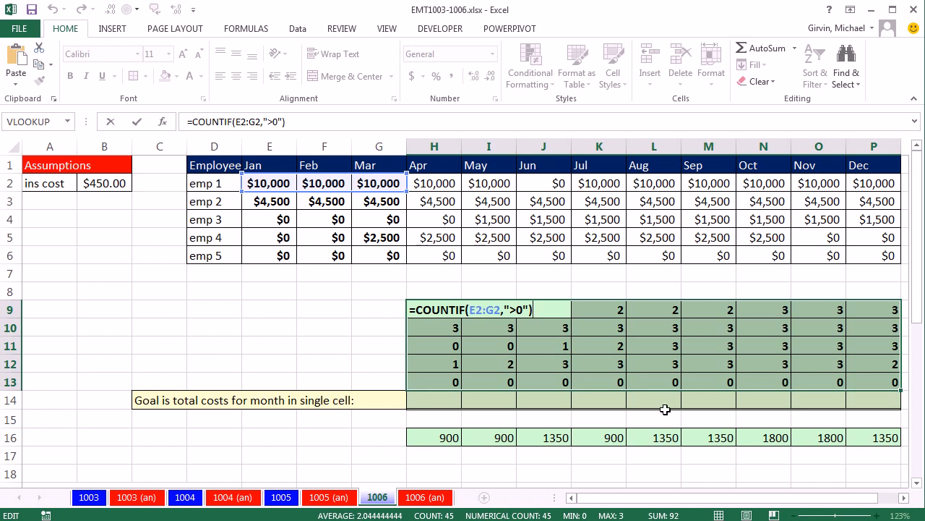
pyautogui.write('=3')
pyautogui.hotkey('ctrl', 'Return')
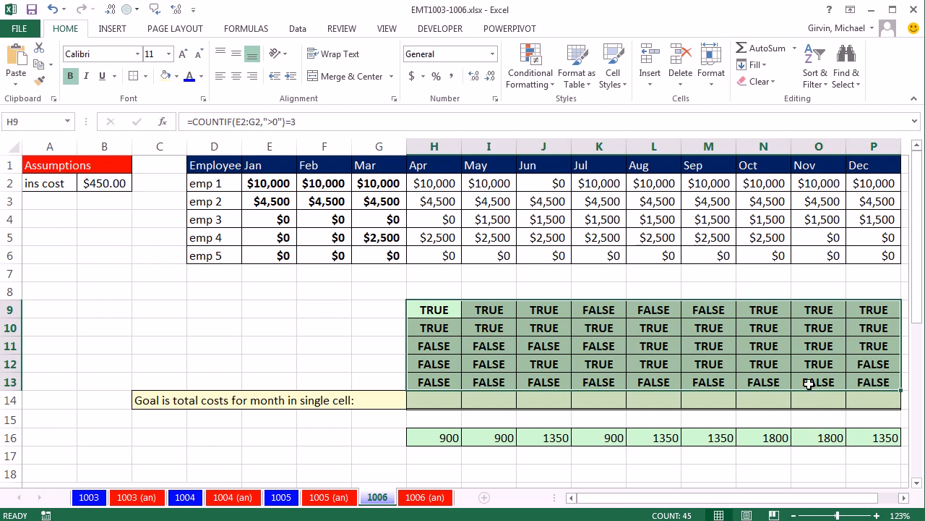
# - Wrap the H9:P13 test in IF, returning $B$2 when true and 0 when false: =IF(COUNTIF(E2:G2,">0")=3,$B$2,0)
pyautogui.press('F2')
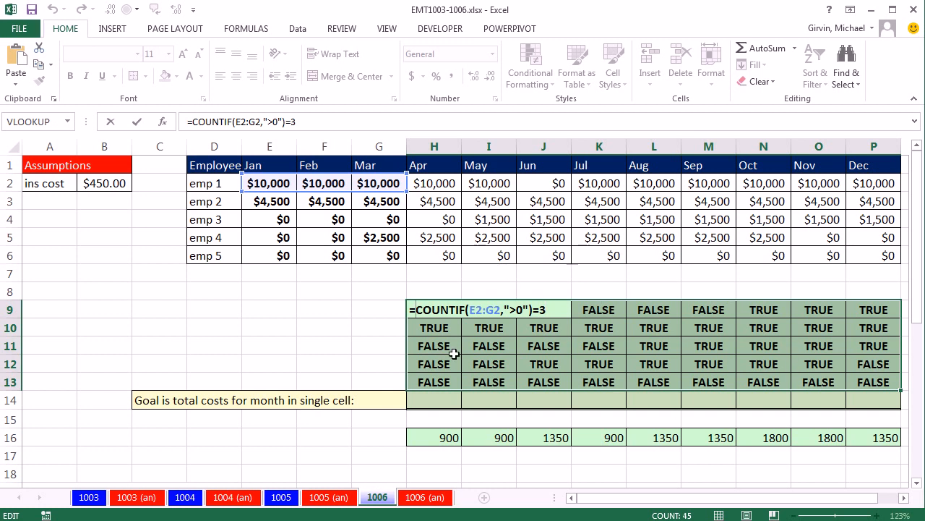
pyautogui.write('IF(')
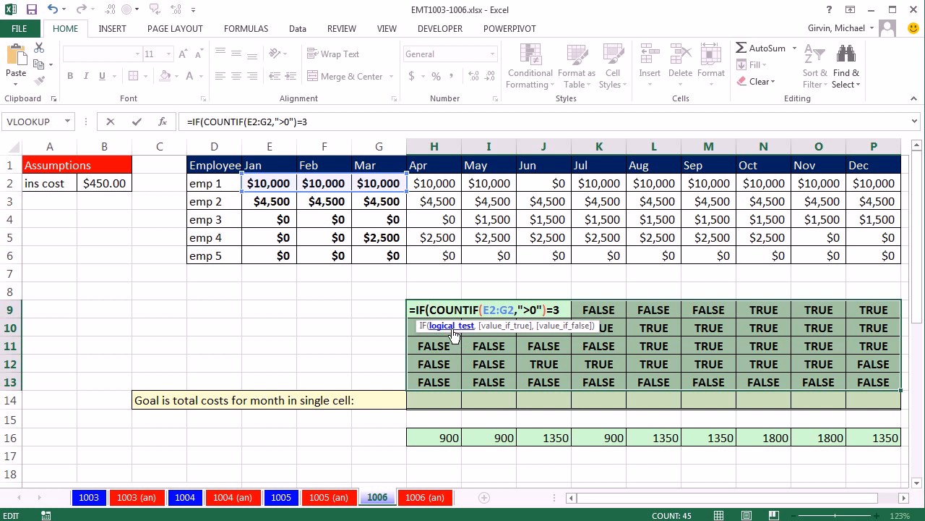
pyautogui.write(',')
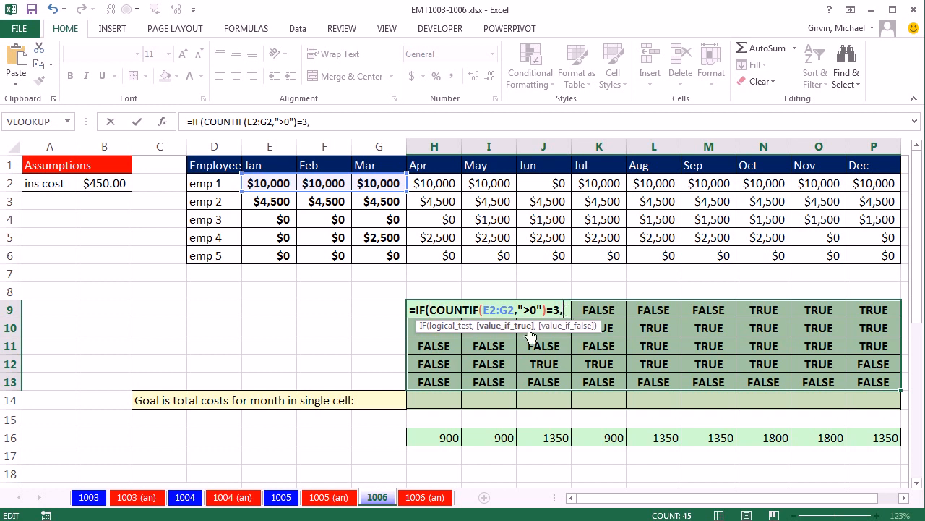
pyautogui.click(88, 185)
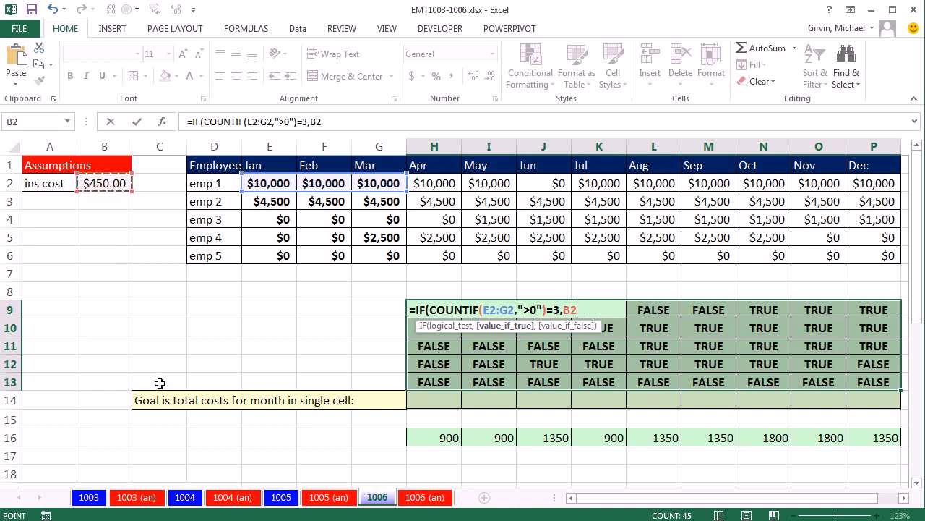
pyautogui.press('F4')
pyautogui.write(',')
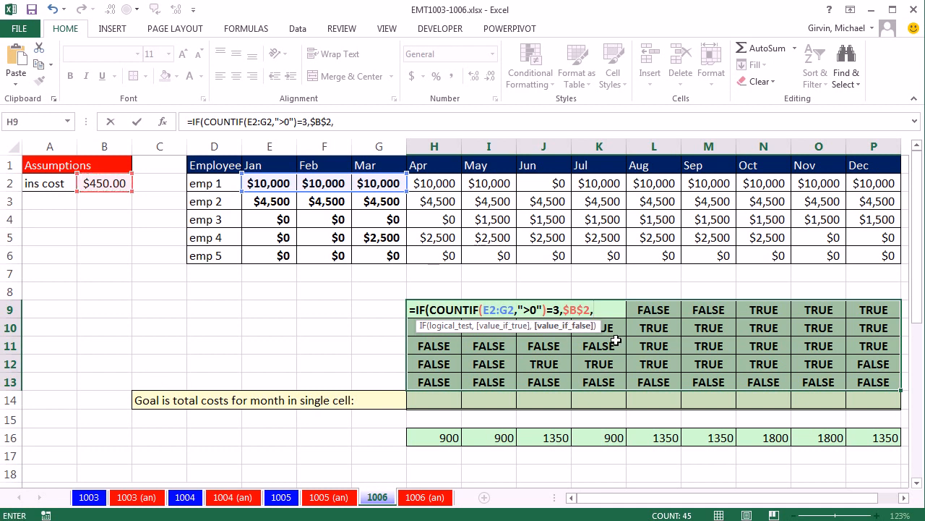
pyautogui.write('0)')
pyautogui.hotkey('ctrl', 'Return')
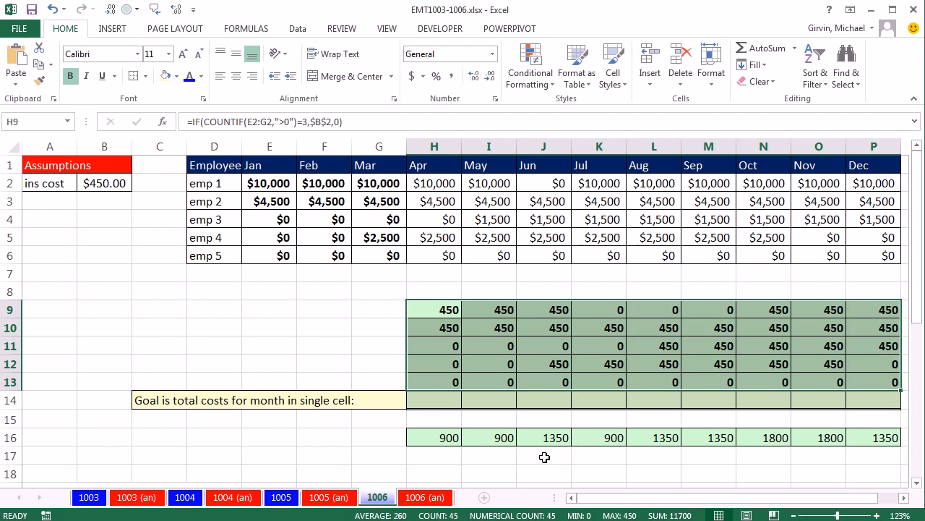
# - Total the April costs in H14 with =SUM(H9:H13) and copy the formula across to P14
pyautogui.moveTo(427, 310); pyautogui.dragTo(432, 392)
pyautogui.click(431, 400)
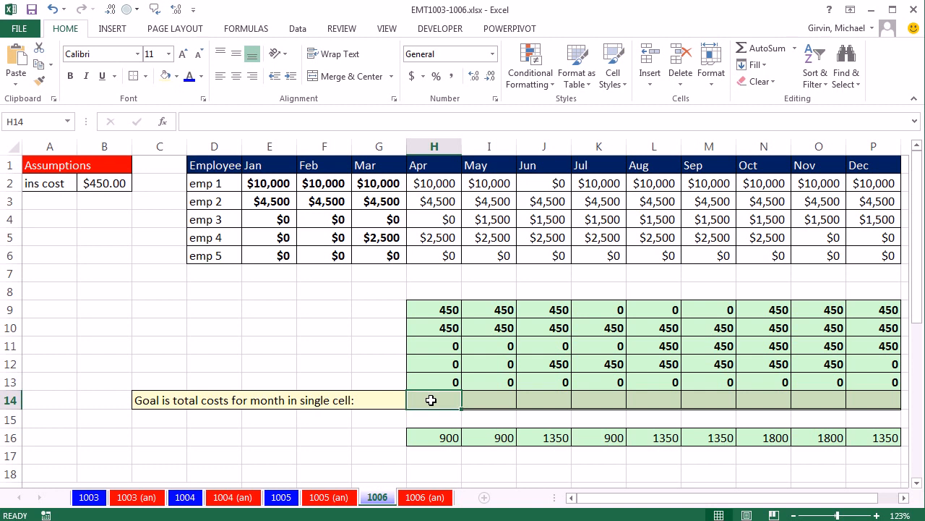
pyautogui.hotkey('alt', '=')
pyautogui.hotkey('ctrl', 'Return')
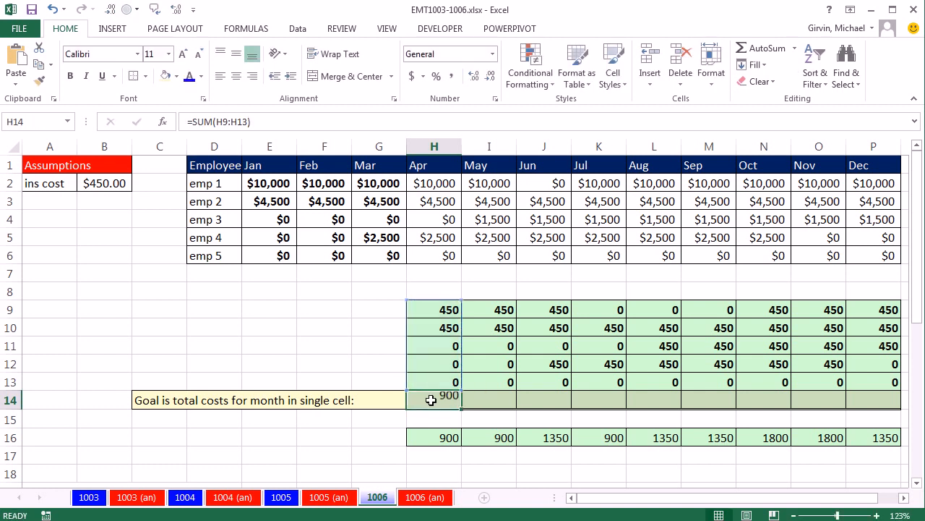
pyautogui.moveTo(461, 410); pyautogui.dragTo(892, 413)
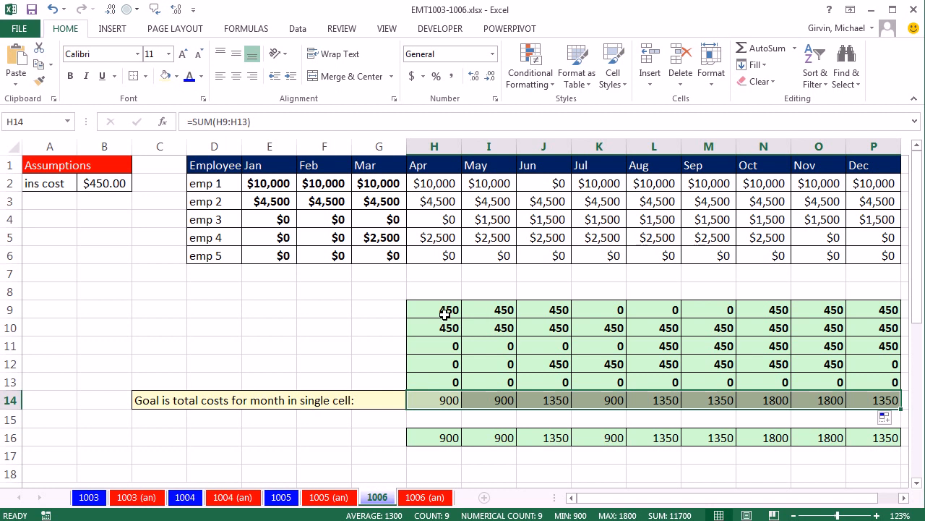
pyautogui.click(443, 401)
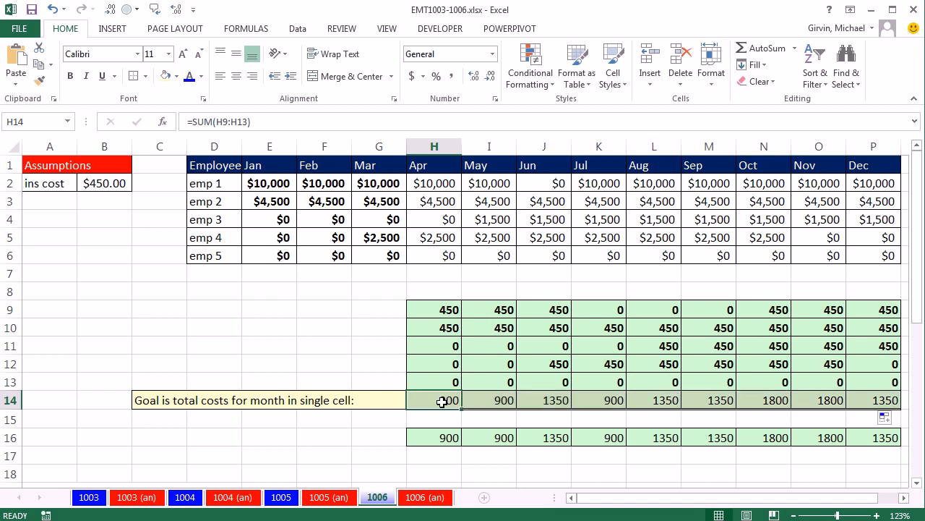
pyautogui.click(558, 402)
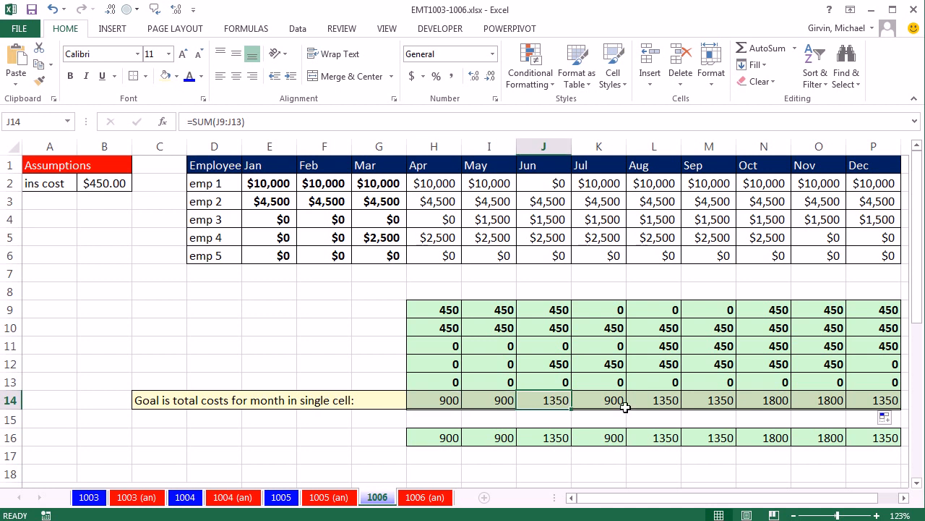
# - Clear the existing results from the Array 3 cells D30:D34
pyautogui.click(767, 401)
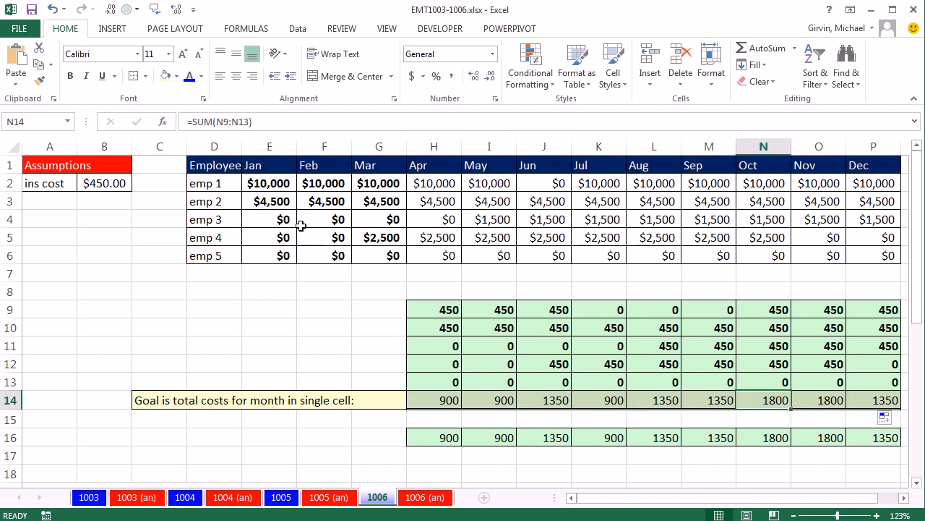
pyautogui.moveTo(269, 182); pyautogui.dragTo(393, 252)
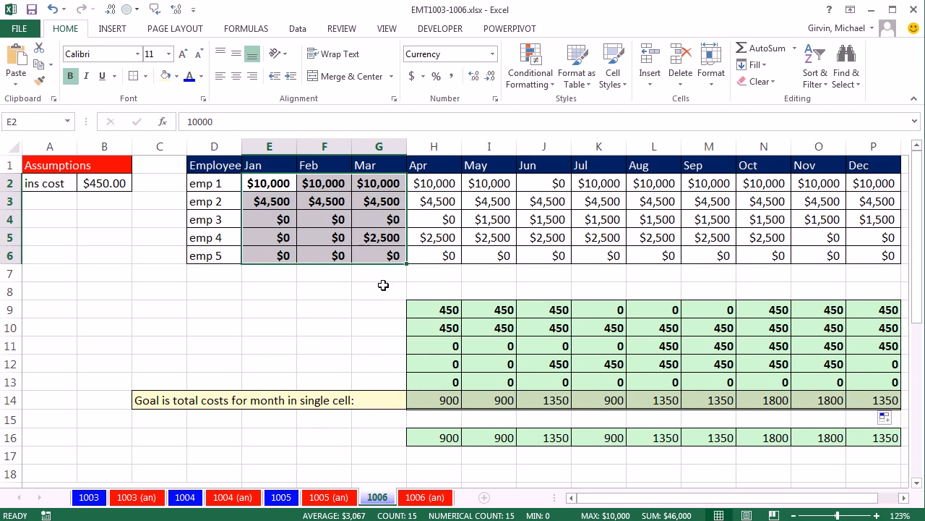
pyautogui.scroll(-5, 396, 292)
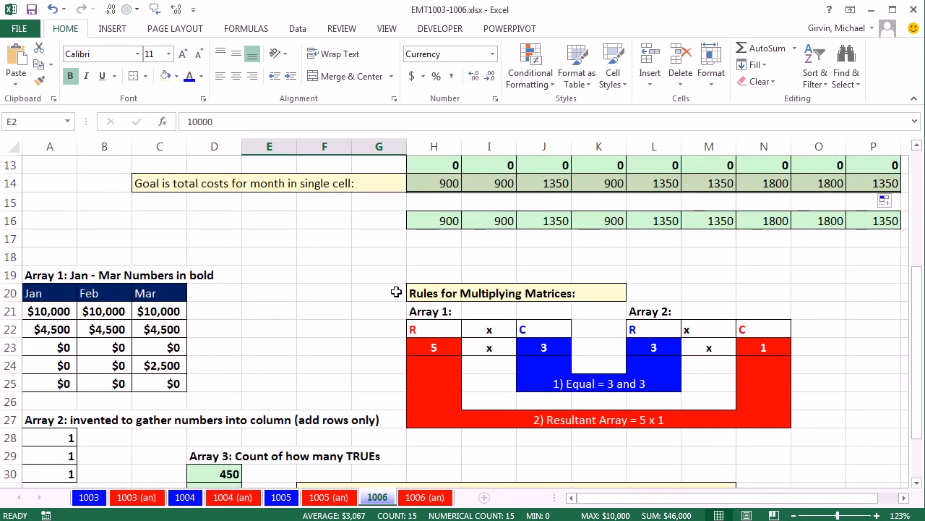
pyautogui.scroll(-1, 908, 485)
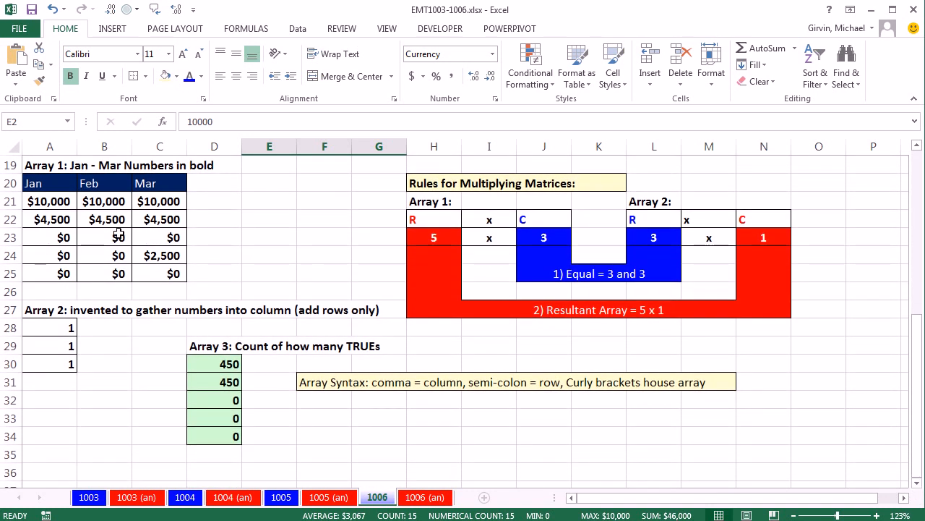
pyautogui.moveTo(42, 204); pyautogui.dragTo(169, 280)
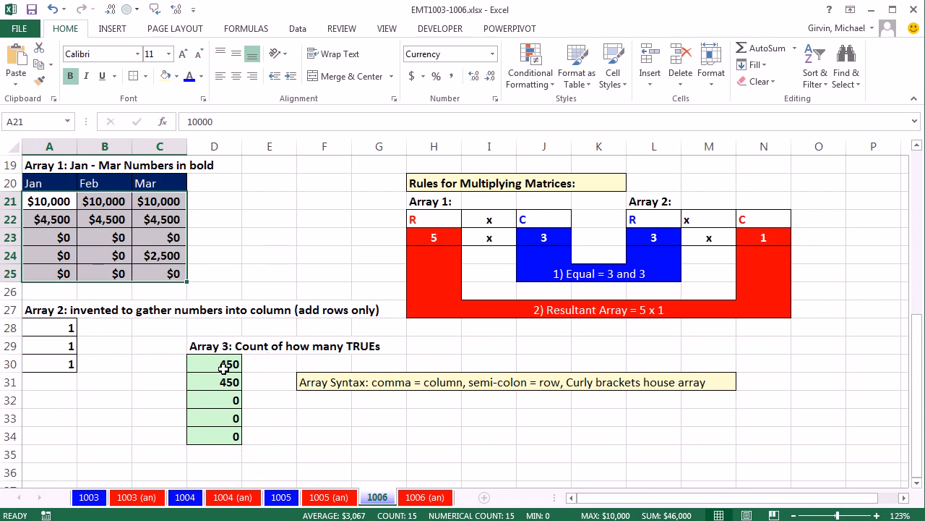
pyautogui.moveTo(214, 364); pyautogui.dragTo(210, 433)
pyautogui.press('Delete')
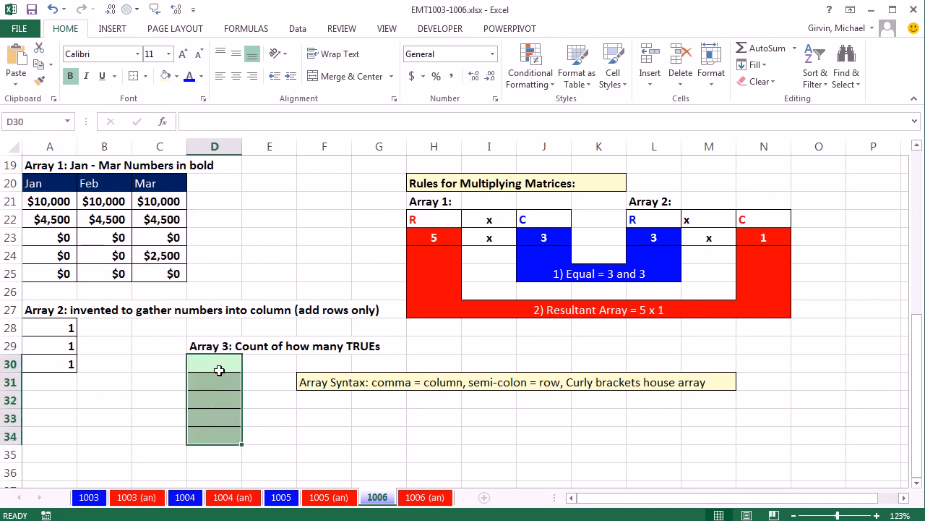
# - Start the D30 formula as =A21:C25>0, evaluate it in place to preview the array, and restore the formula
pyautogui.click(219, 369)
pyautogui.write('=')
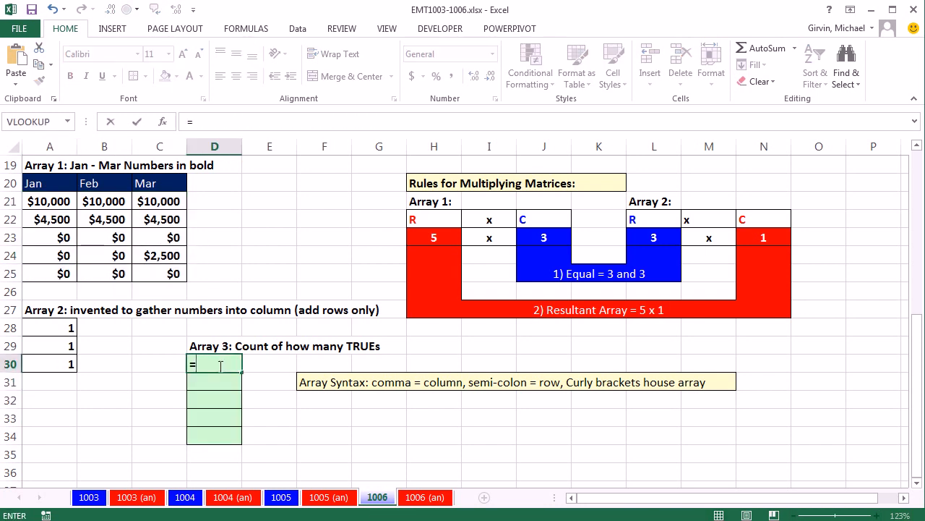
pyautogui.moveTo(34, 198); pyautogui.dragTo(159, 278)
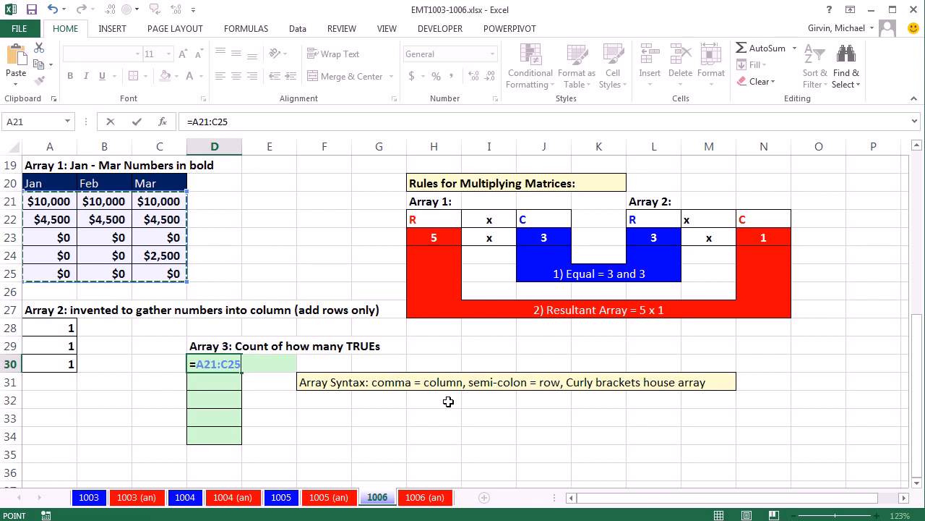
pyautogui.write('>0')
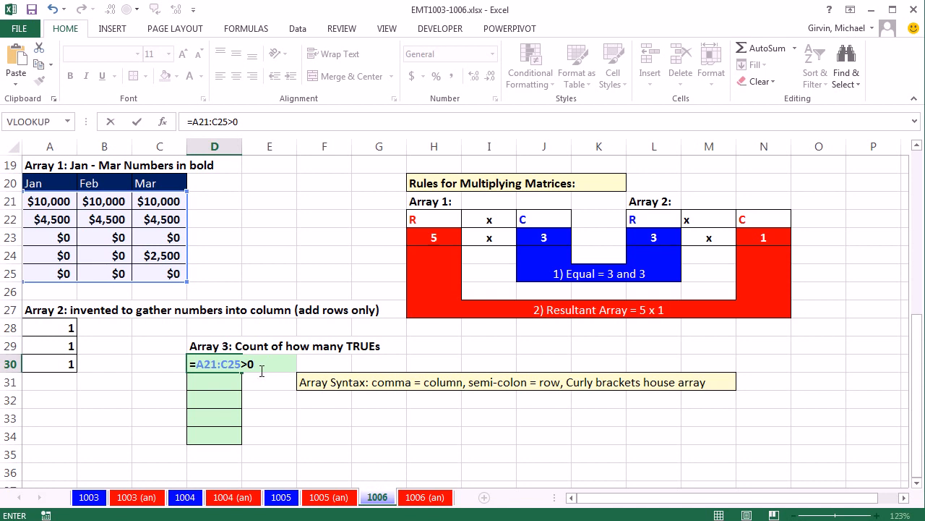
pyautogui.moveTo(254, 364); pyautogui.dragTo(104, 355)
pyautogui.press('F9')
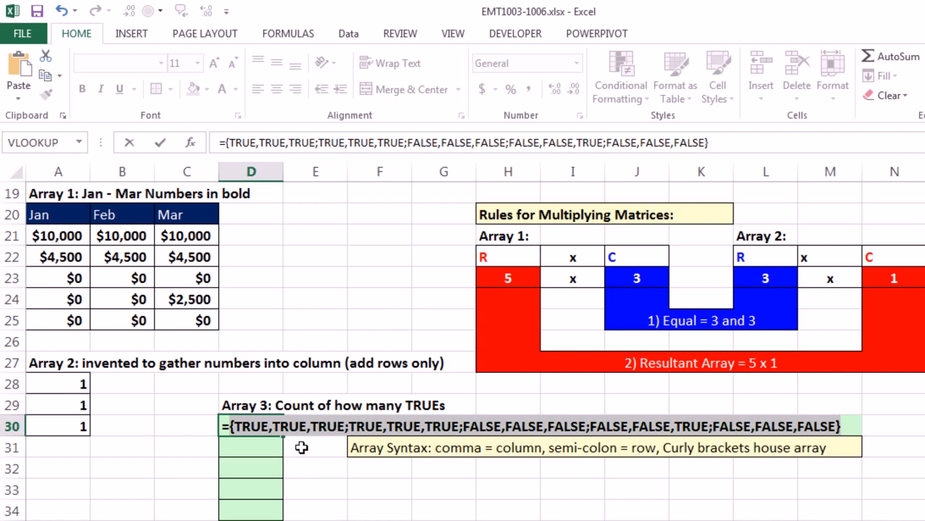
pyautogui.hotkey('ctrl', 'z')
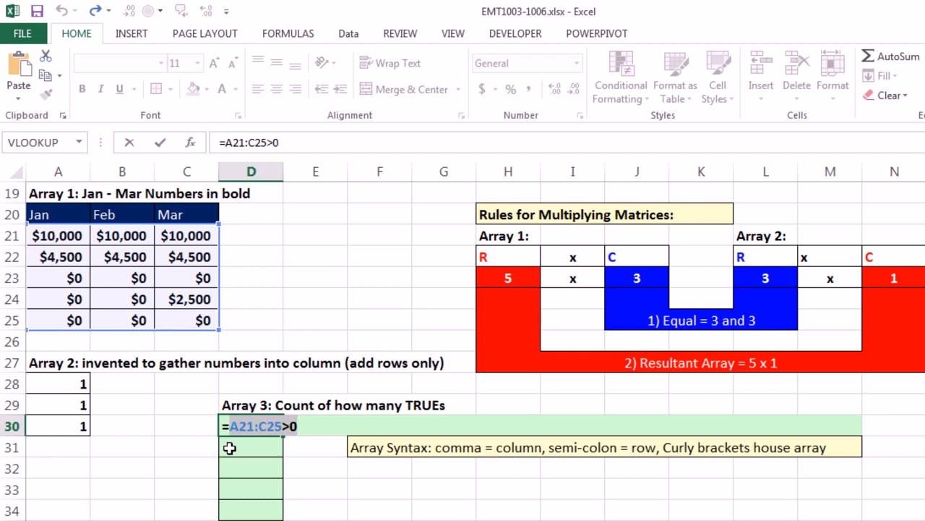
# - Convert the D30 comparison to ones and zeros with =--(A21:C25>0), preview the evaluated array, and restore the formula
pyautogui.click(230, 426)
pyautogui.write('--(')
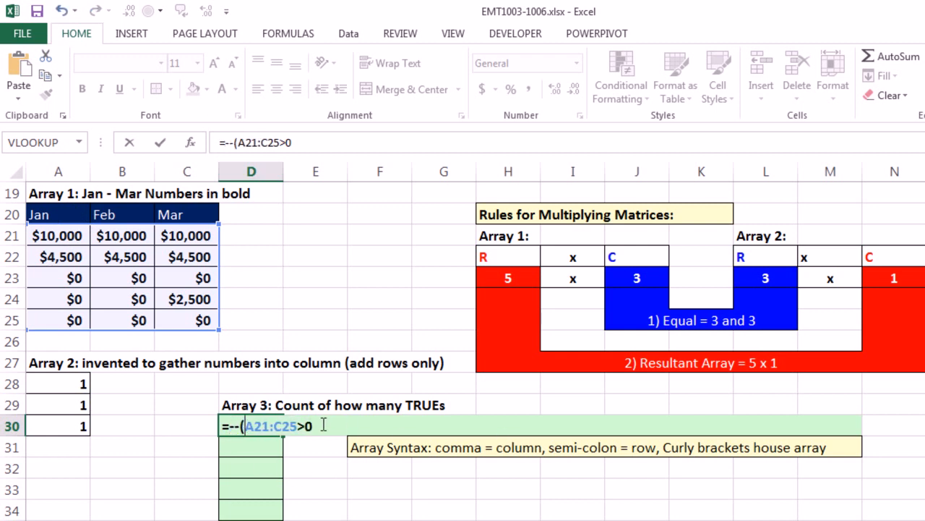
pyautogui.click(325, 426)
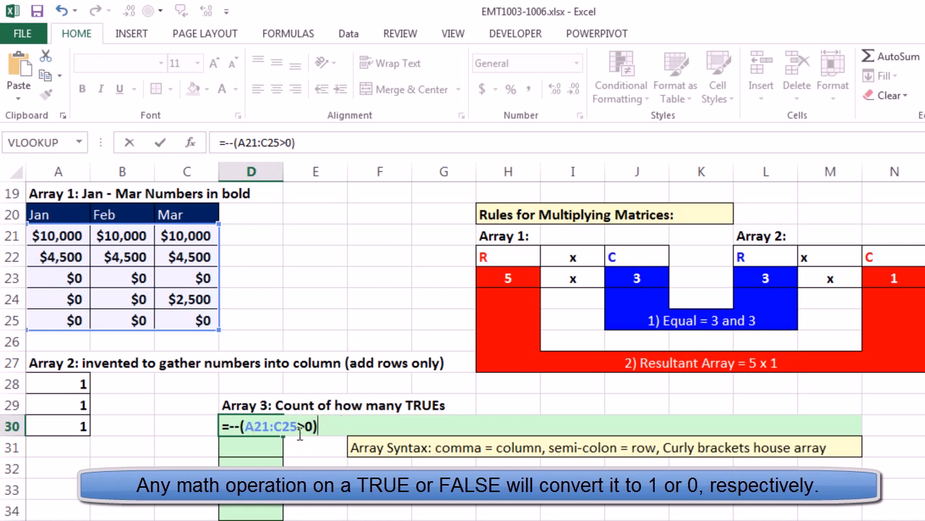
pyautogui.moveTo(338, 426); pyautogui.dragTo(161, 414)
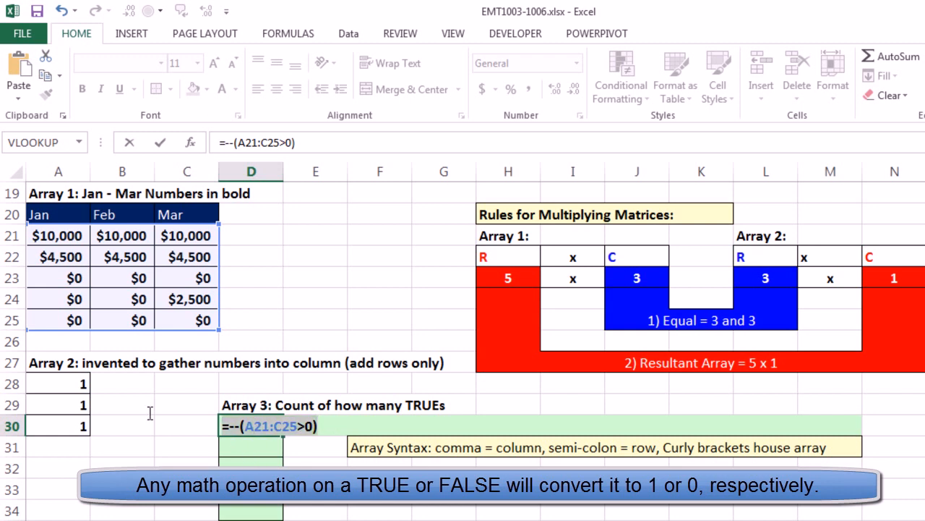
pyautogui.press('F9')
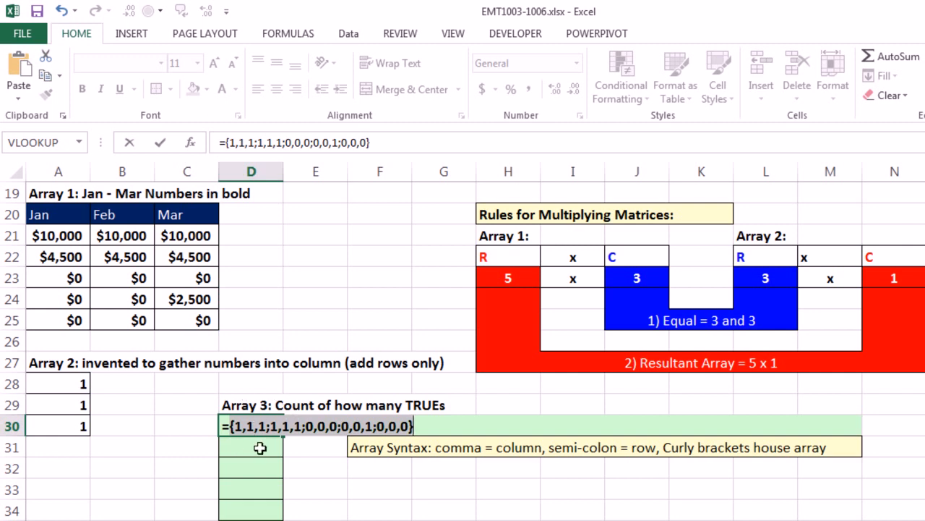
pyautogui.hotkey('ctrl', 'z')
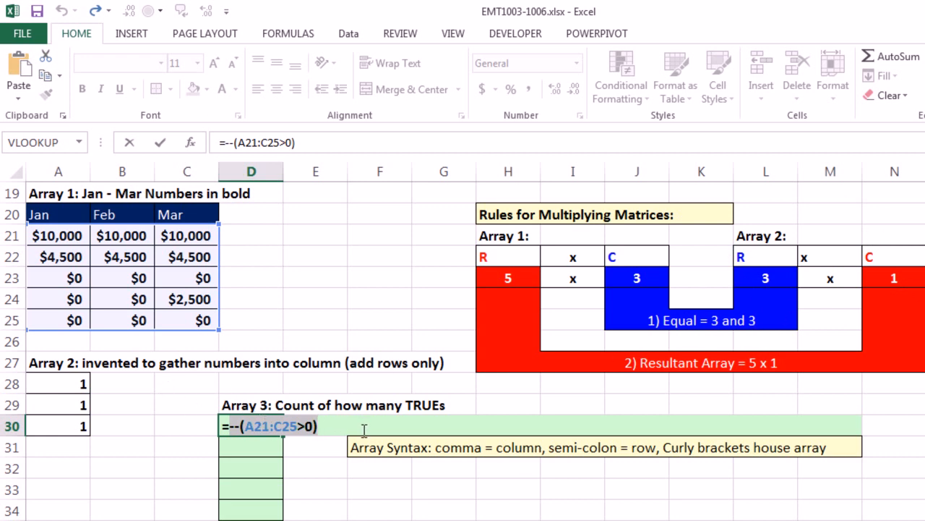
pyautogui.press('F9')
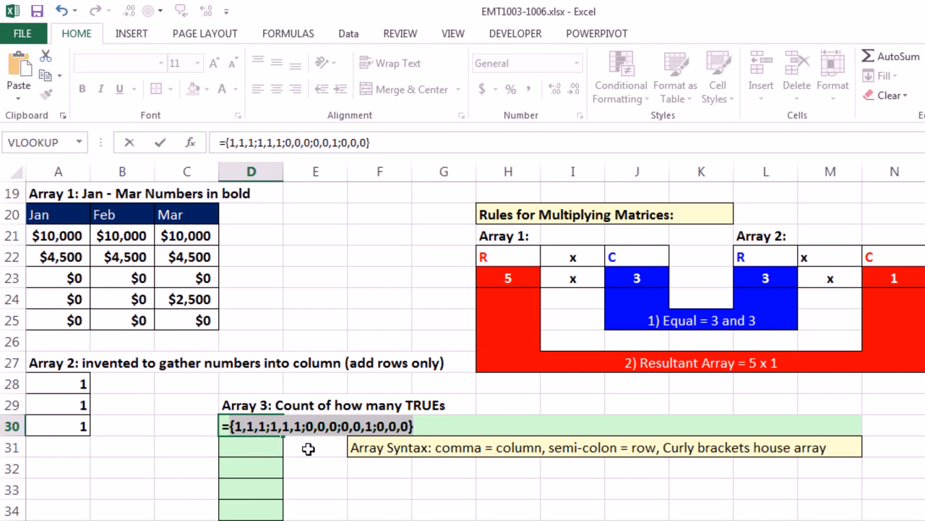
pyautogui.hotkey('ctrl', 'z')
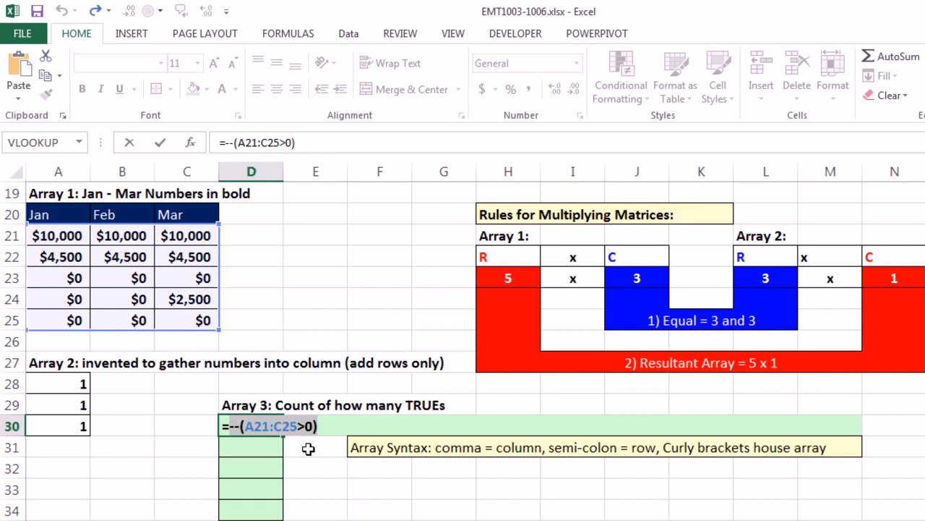
# - Wrap the D30 expression in MMULT with a three-row array of ones: =MMULT(--(A21:C25>0),{1;1;1})
pyautogui.click(233, 426)
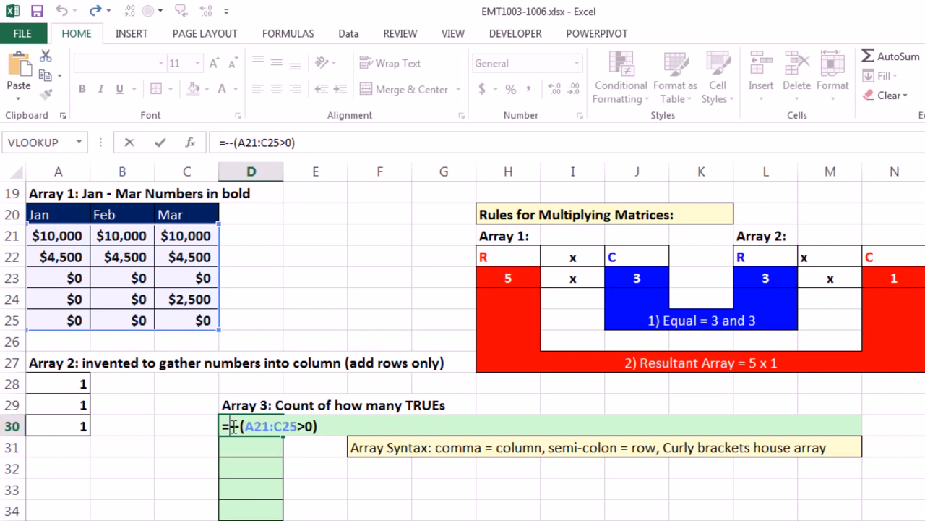
pyautogui.write('mm')
pyautogui.press('Tab')
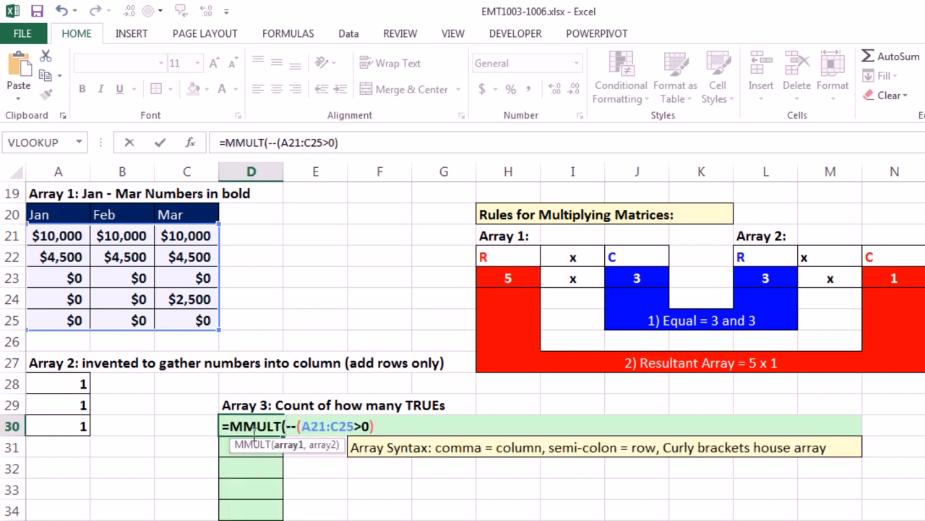
pyautogui.write(',{')
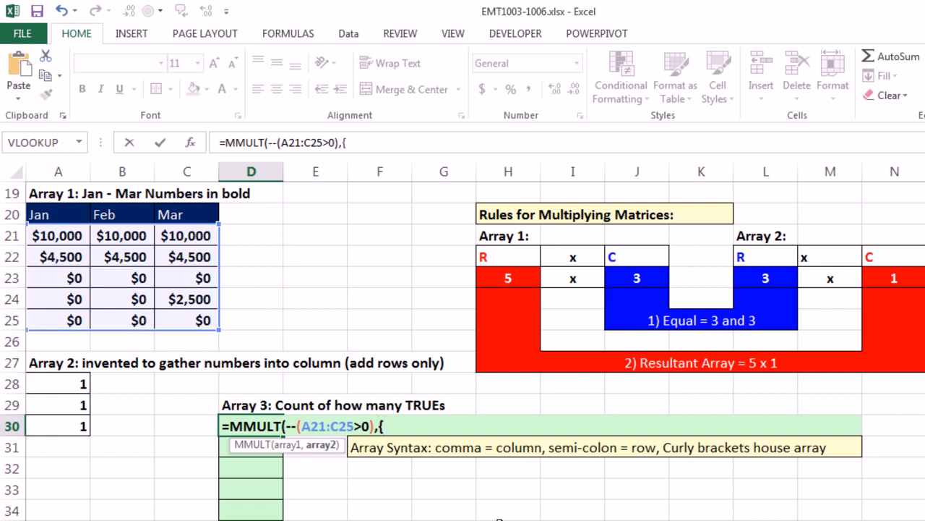
pyautogui.write('1;;')
pyautogui.press('BackSpace')
pyautogui.write('1;1})')
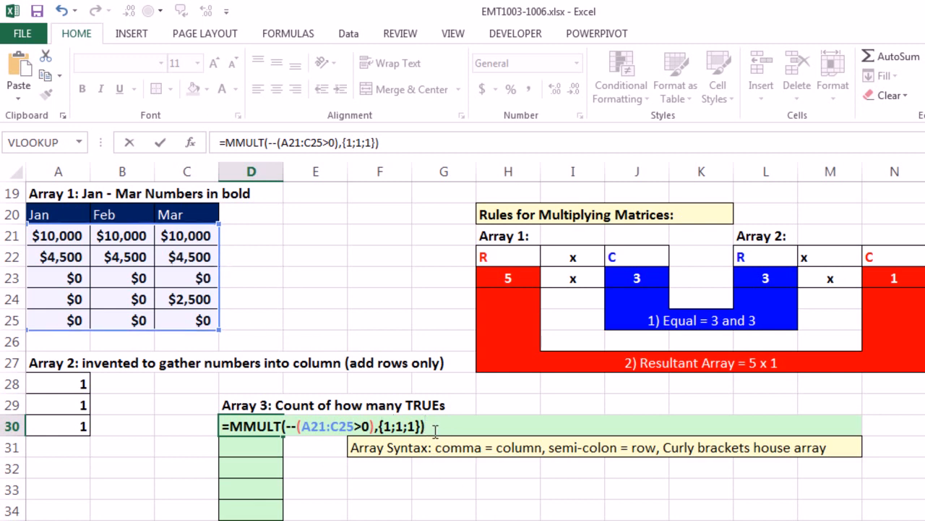
# - Evaluate the MMULT formula in D30 in place to inspect its resulting array, and restore the formula
pyautogui.moveTo(427, 427); pyautogui.dragTo(149, 432)
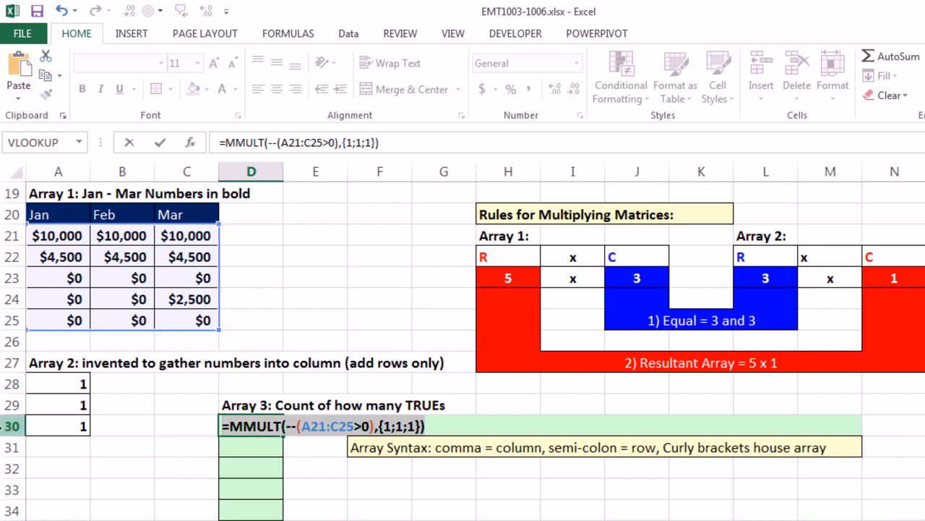
pyautogui.press('F9')
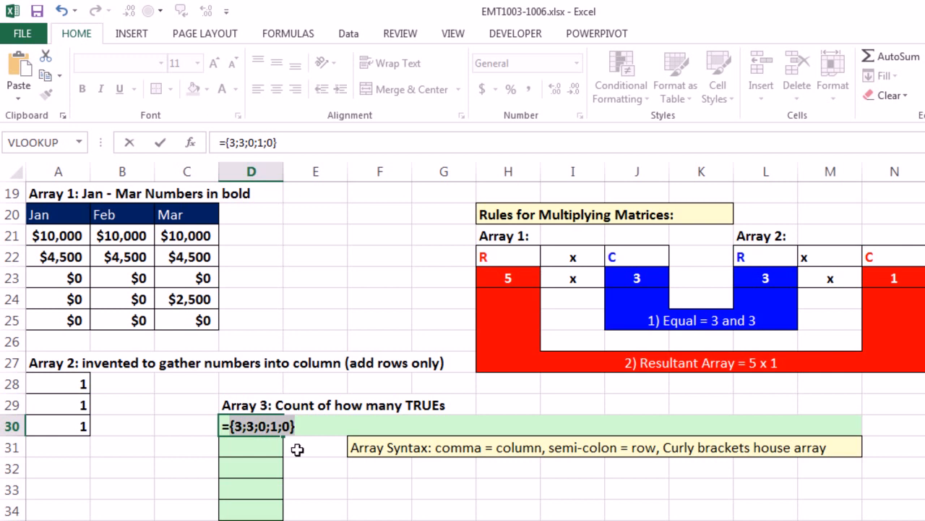
pyautogui.hotkey('ctrl', 'z')
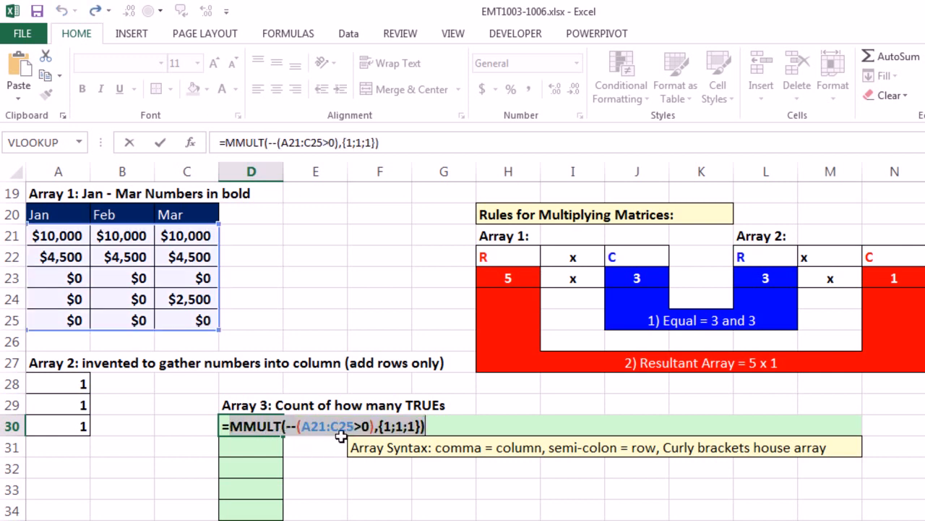
# - Test whether each count equals 3 with =(MMULT(--(A21:C25>0),{1;1;1})=3), preview the evaluated array, and restore the formula
pyautogui.click(231, 426)
pyautogui.write('(')
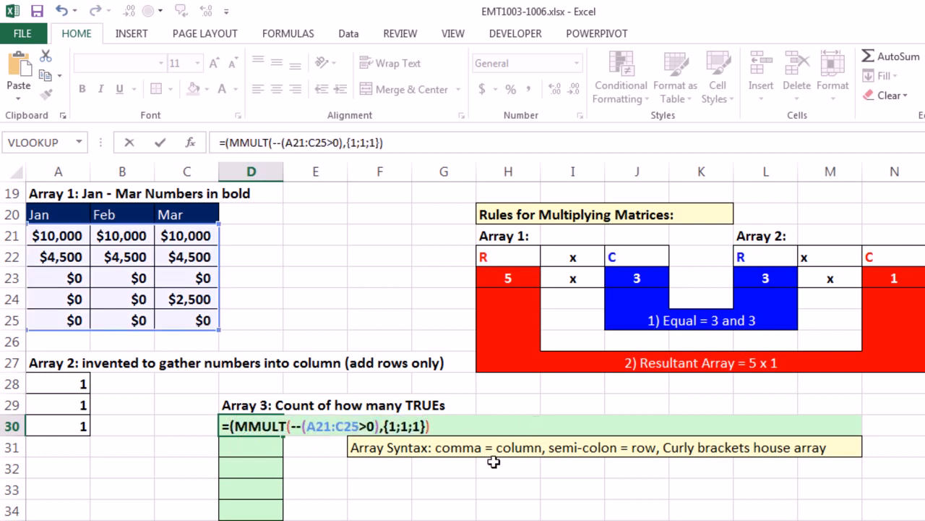
pyautogui.write('=3)')
pyautogui.moveTo(457, 425); pyautogui.dragTo(228, 426)
pyautogui.press('F9')
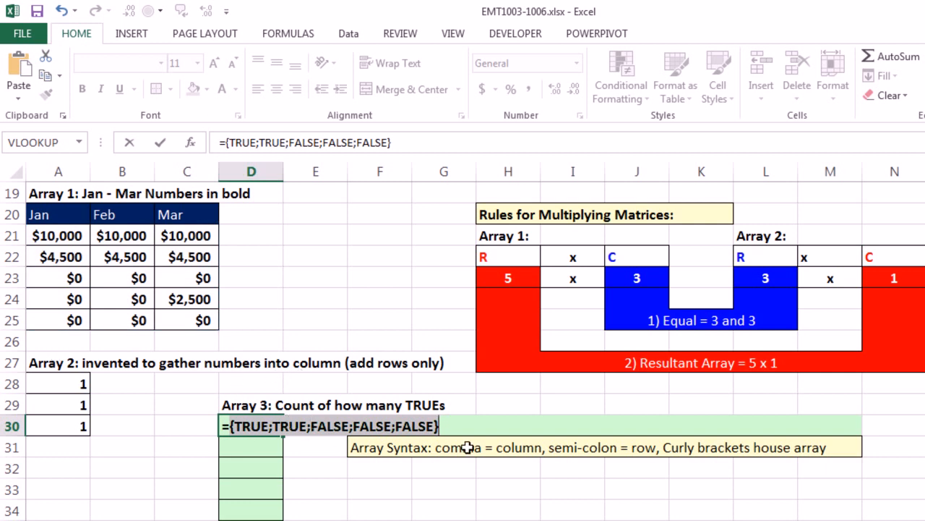
pyautogui.hotkey('ctrl', 'z')
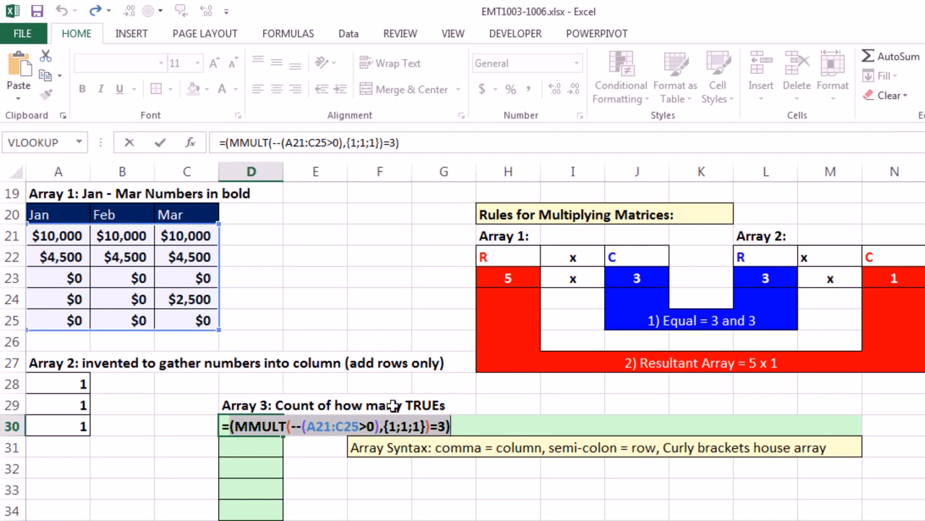
# - Multiply the D30 test by the insurance cost as an absolute reference: =(MMULT(--(A21:C25>0),{1;1;1})=3)*$B$2
pyautogui.click(469, 426)
pyautogui.write('*')
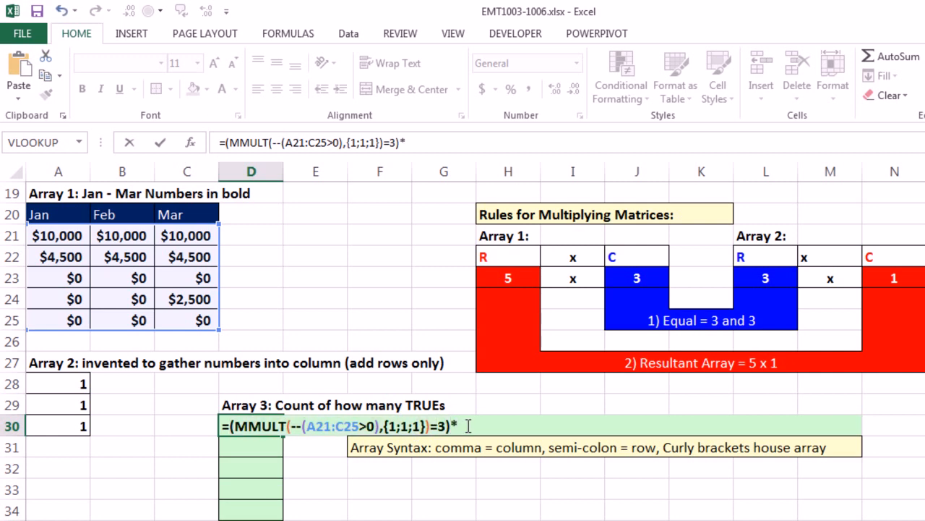
pyautogui.scroll(6, 182, 217)
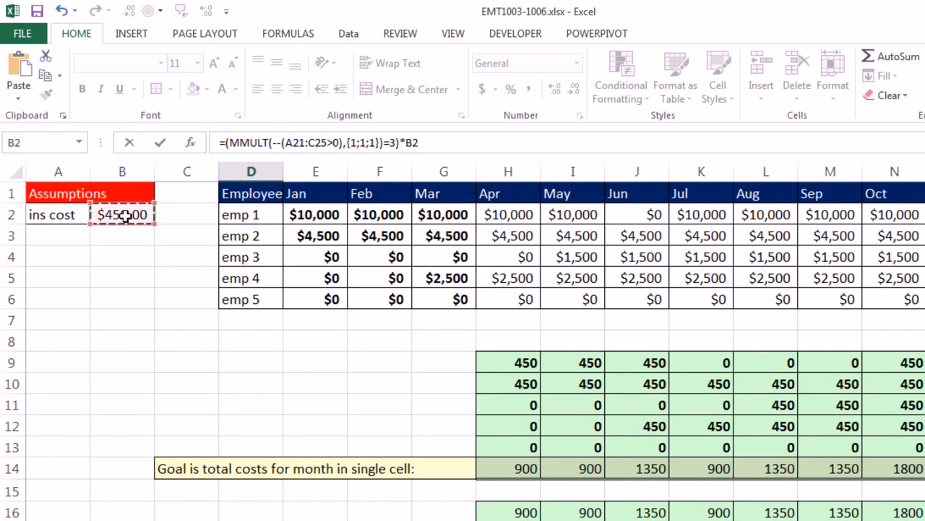
pyautogui.click(122, 214)
pyautogui.scroll(-6, 337, 337)
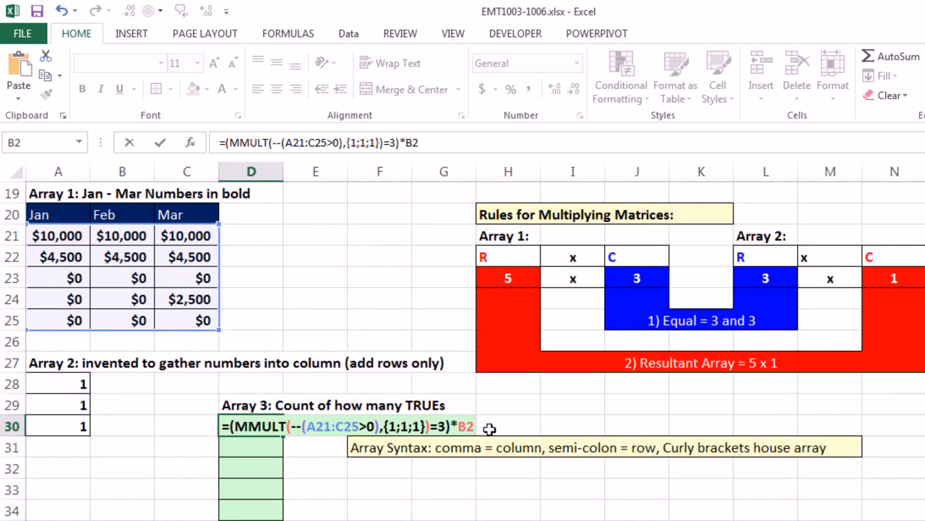
pyautogui.press('F4')
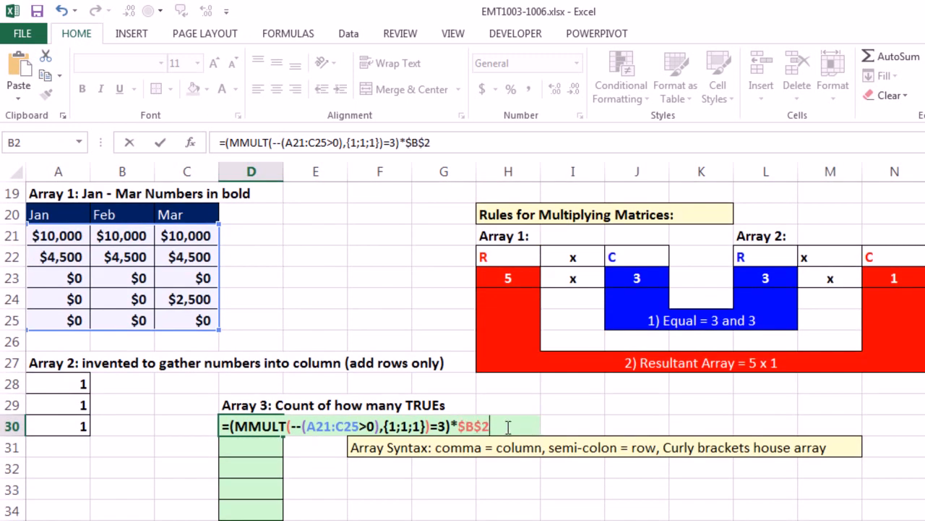
# - Evaluate the complete D30 formula in place to compare its cost array with the monthly helper cells
pyautogui.moveTo(502, 426); pyautogui.dragTo(164, 412)
pyautogui.hotkey('ctrl', 'c')
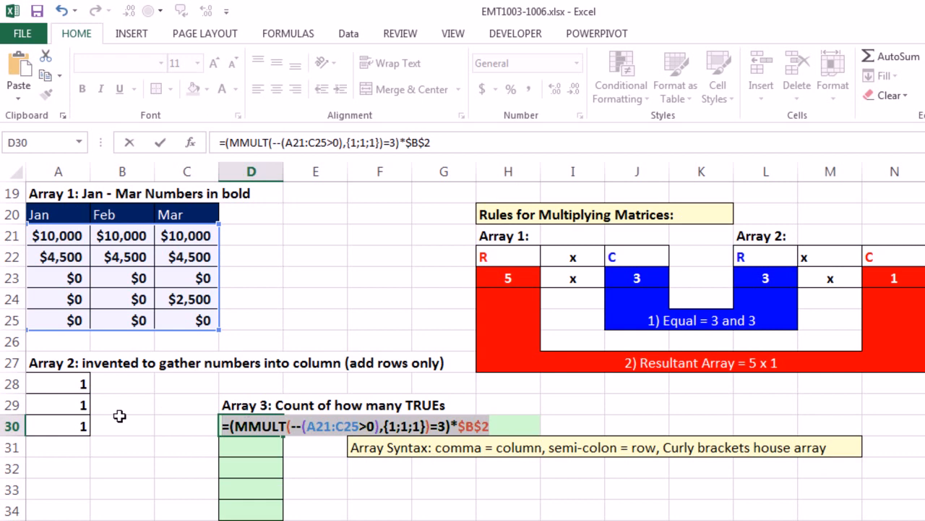
pyautogui.press('F9')
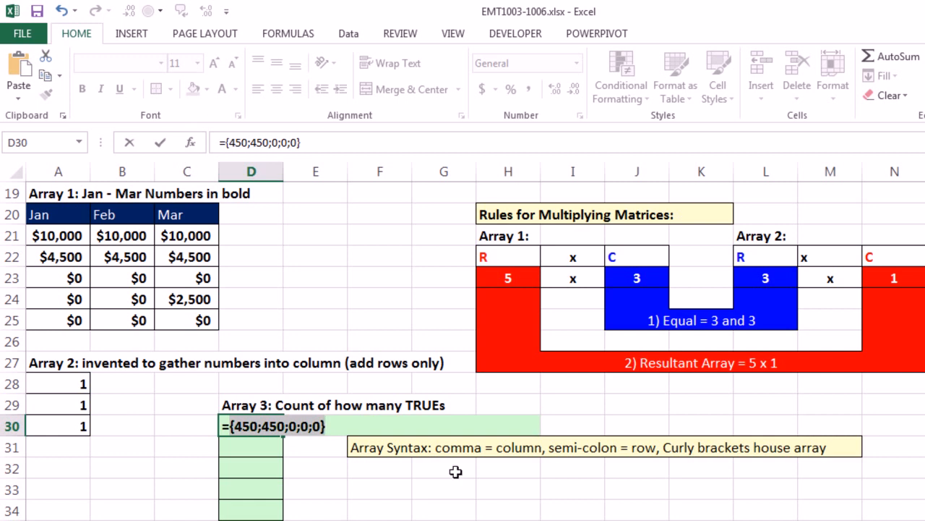
pyautogui.scroll(4, 490, 468)
pyautogui.scroll(-4, 527, 419)
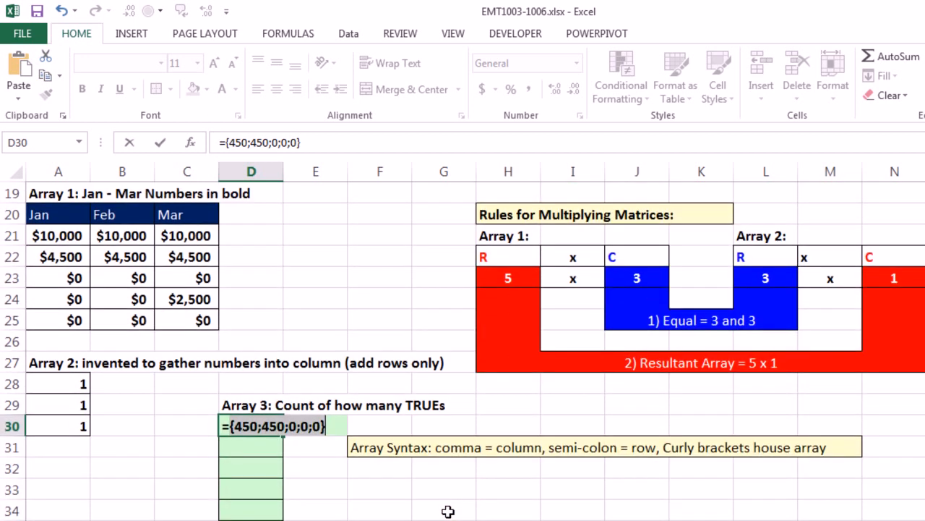
# - Restore the D30 formula and wrap it in SUMPRODUCT: =SUMPRODUCT((MMULT(--(A21:C25>0),{1;1;1})=3)*$B$2)
pyautogui.hotkey('ctrl', 'z')
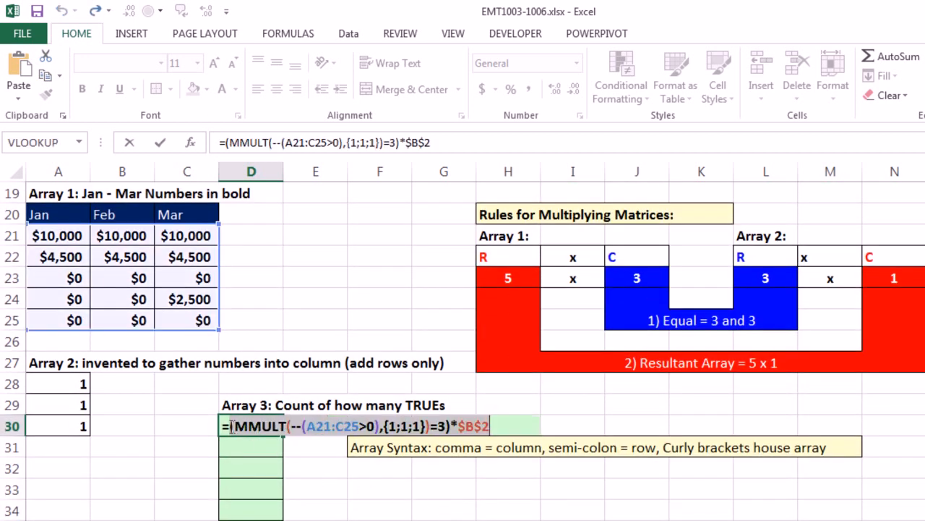
pyautogui.click(231, 426)
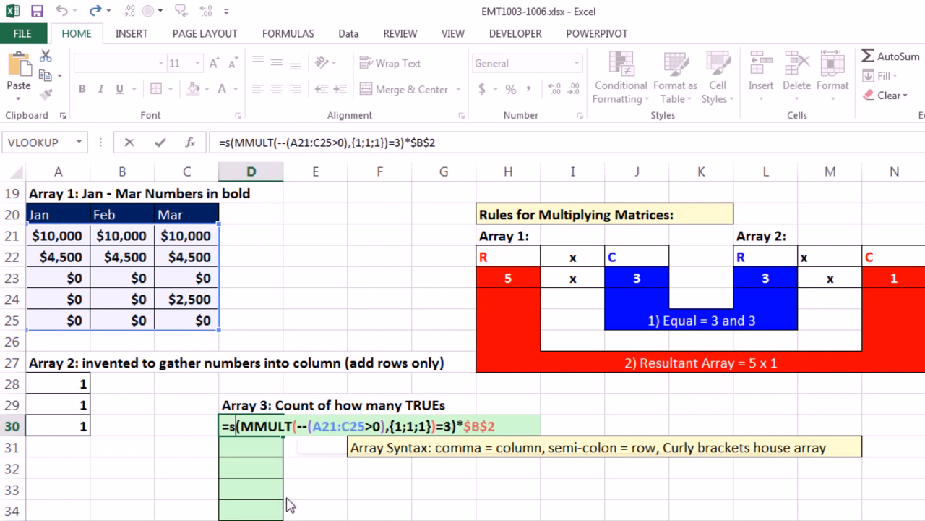
pyautogui.write('sump')
pyautogui.press('Tab')
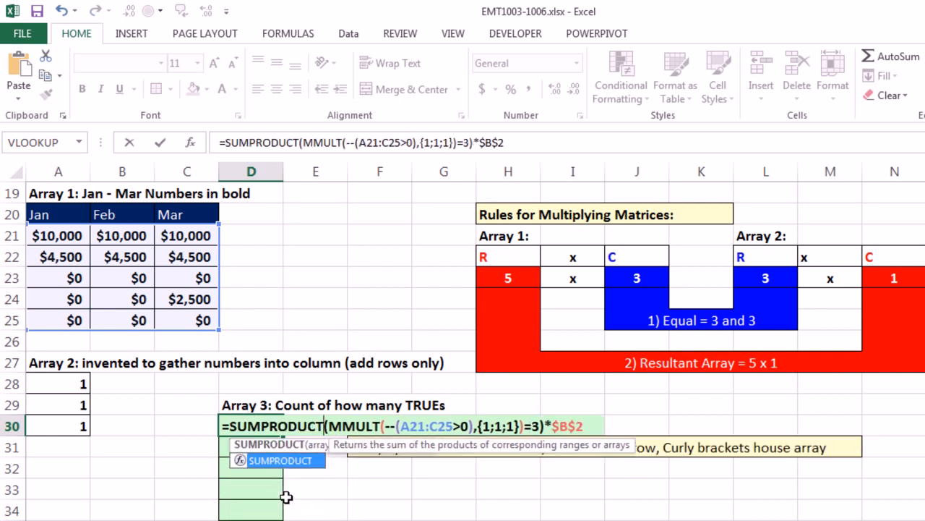
pyautogui.write('(')
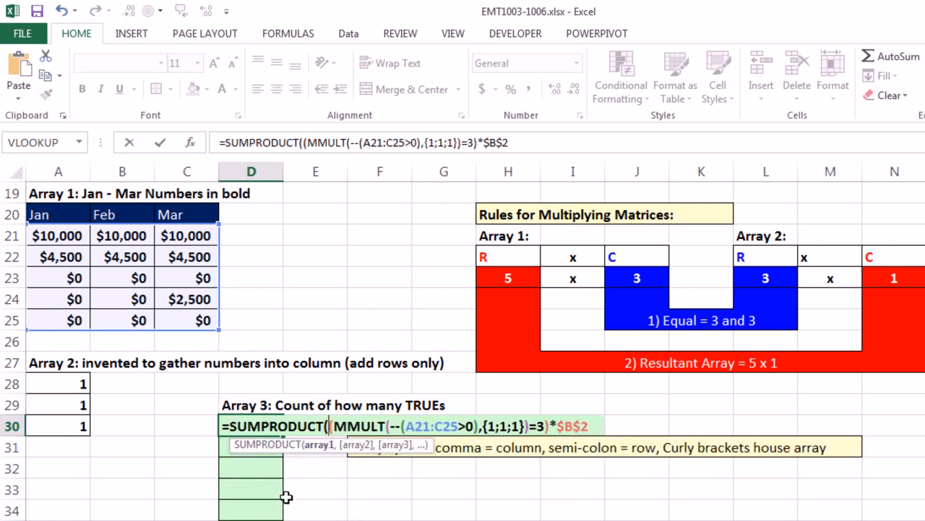
pyautogui.write(')')
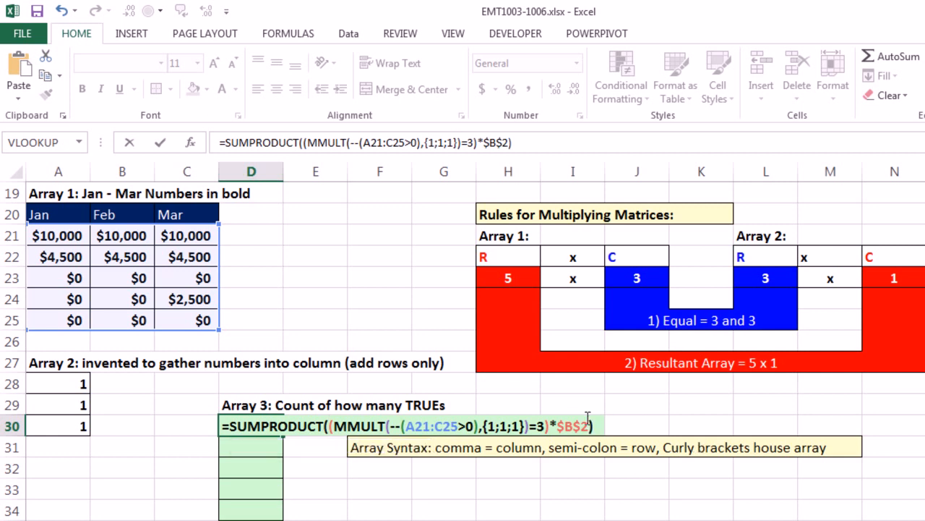
pyautogui.press('Return')
pyautogui.click(261, 427)
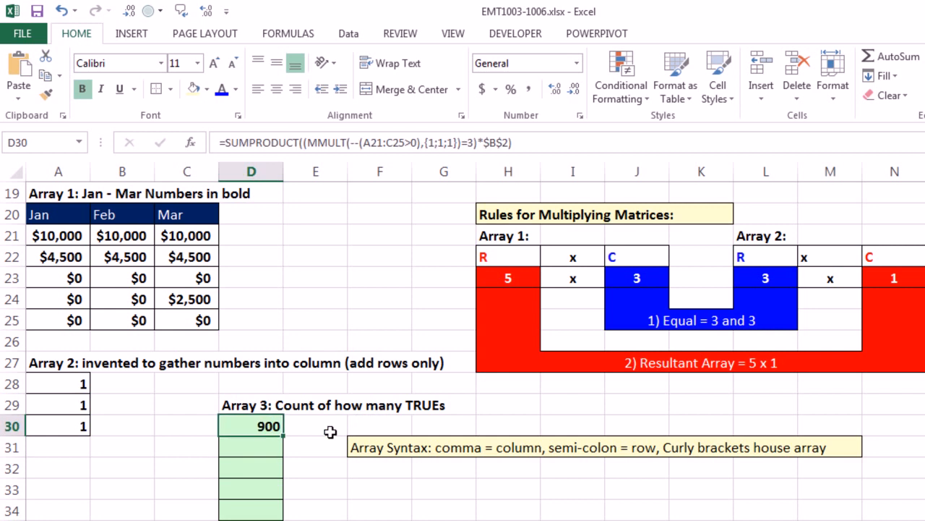
# - Strip the SUMPRODUCT wrapper while editing D30, copy the remaining =(MMULT(--(A21:C25>0),{1;1;1})=3)*$B$2, and cancel the edit
pyautogui.moveTo(262, 426); pyautogui.dragTo(253, 514)
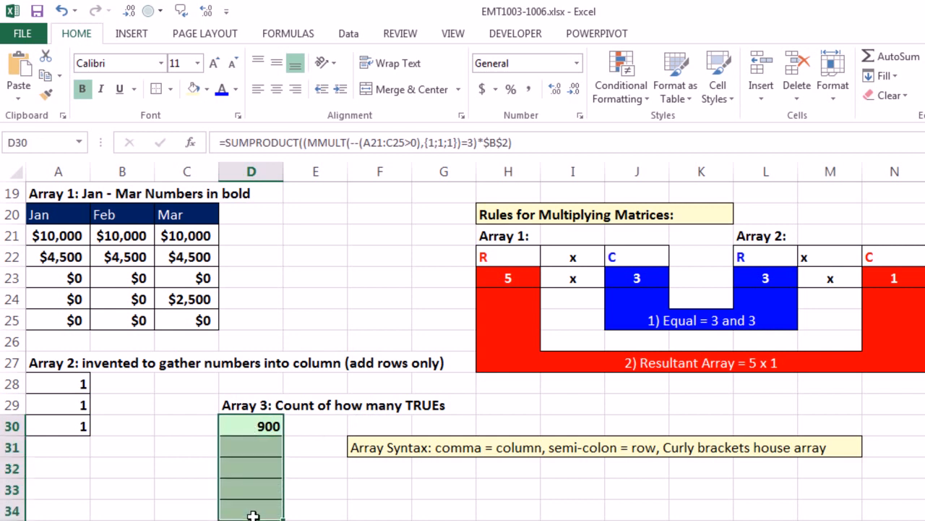
pyautogui.press('F2')
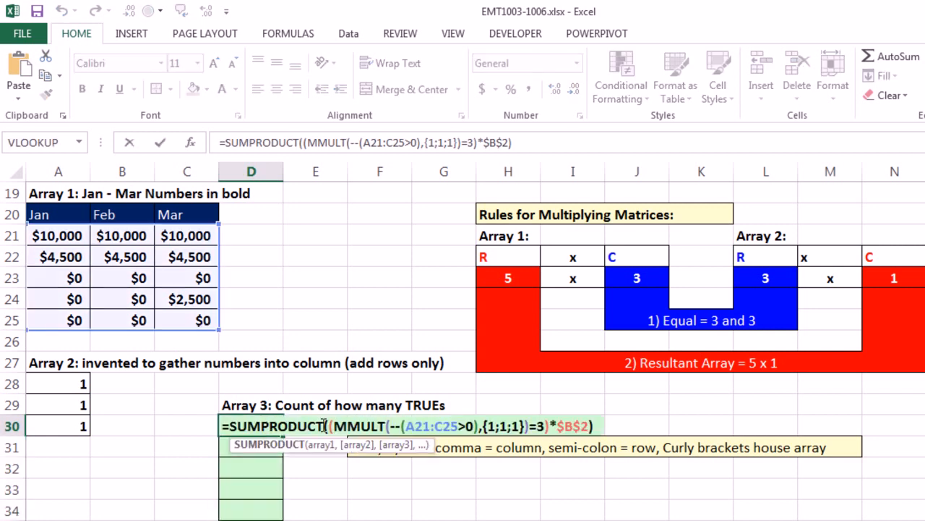
pyautogui.moveTo(329, 425); pyautogui.dragTo(230, 427)
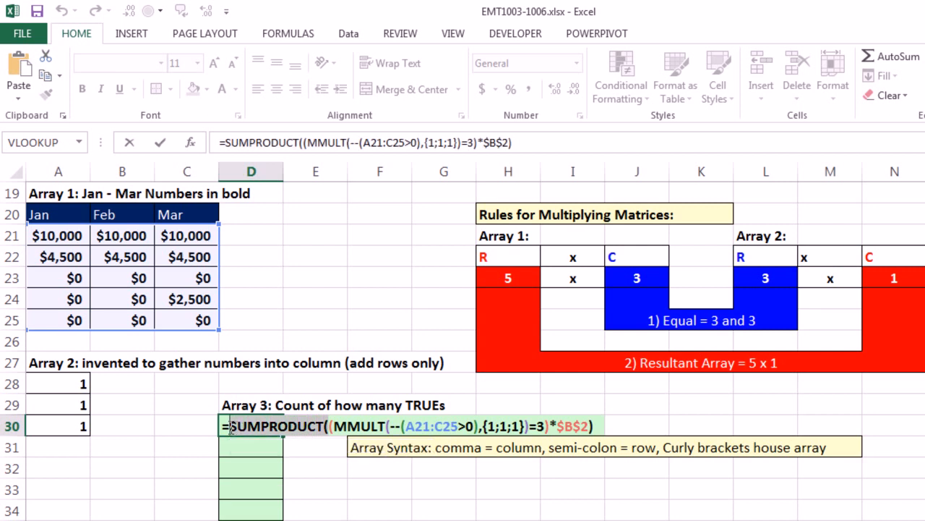
pyautogui.press('Delete')
pyautogui.press('BackSpace')
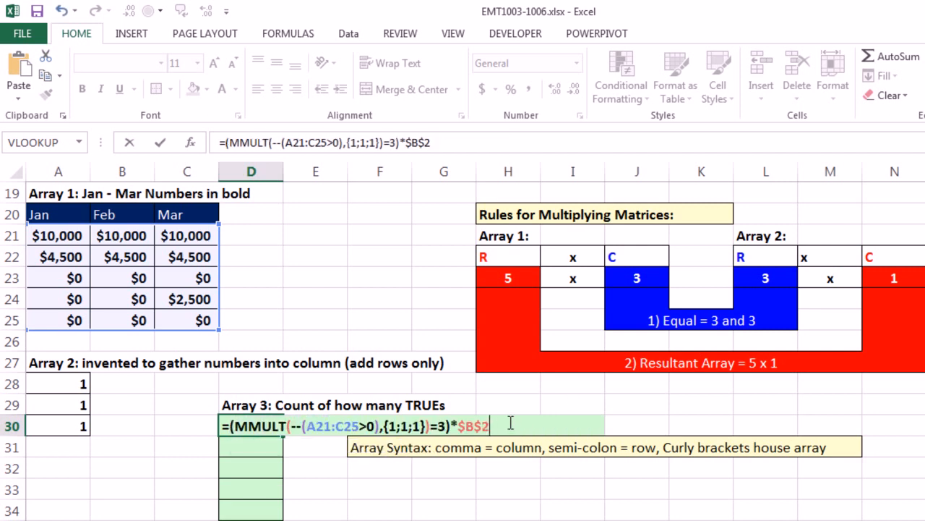
pyautogui.moveTo(490, 425); pyautogui.dragTo(251, 511)
pyautogui.press('Escape')
# - Paste =(MMULT(--(A21:C25>0),{1;1;1})=3)*$B$2 over the existing formula and enter it as one array formula across D30:D34
pyautogui.press('F2')
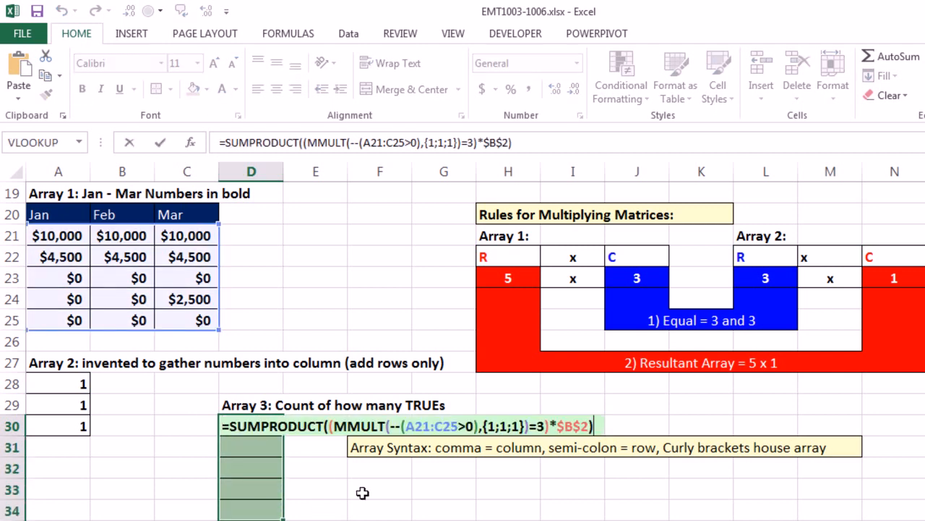
pyautogui.moveTo(233, 426); pyautogui.dragTo(833, 442)
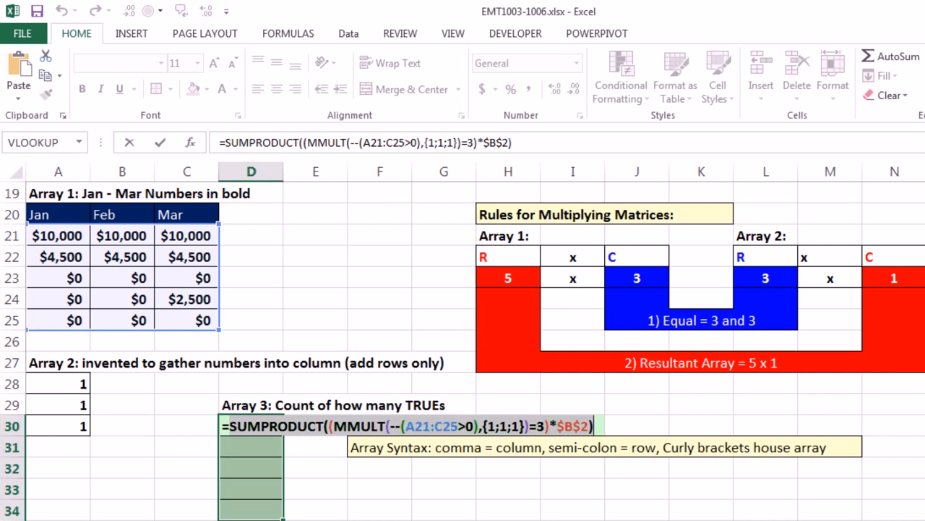
pyautogui.hotkey('ctrl', 'v')
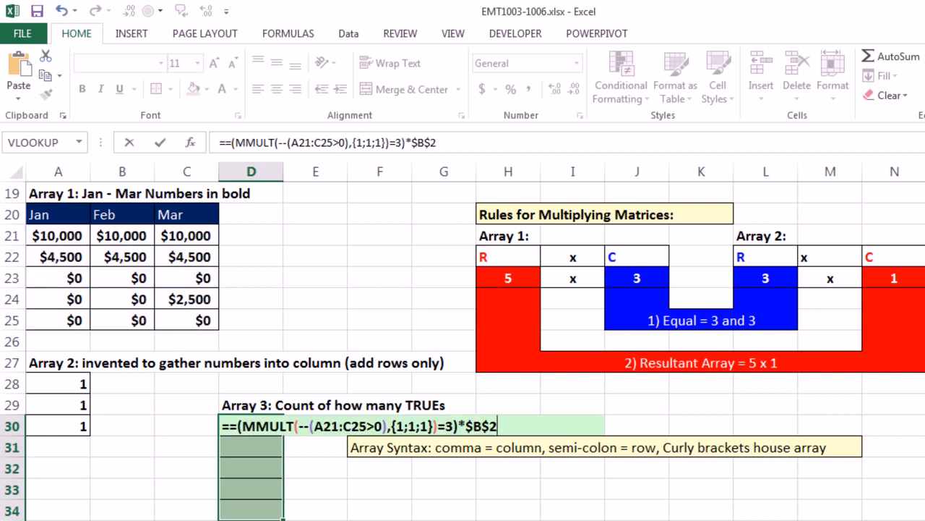
pyautogui.click(225, 427)
pyautogui.press('BackSpace')
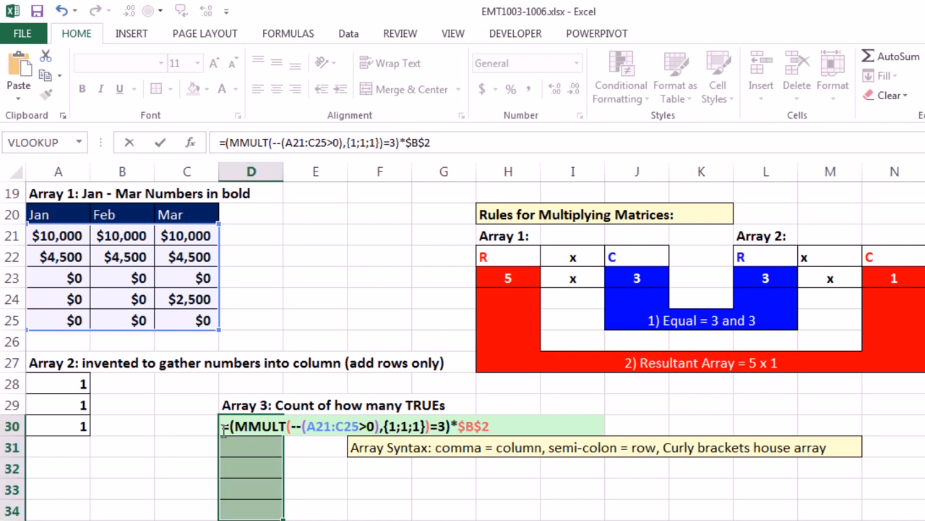
pyautogui.hotkey('ctrl', 'shift', 'Return')
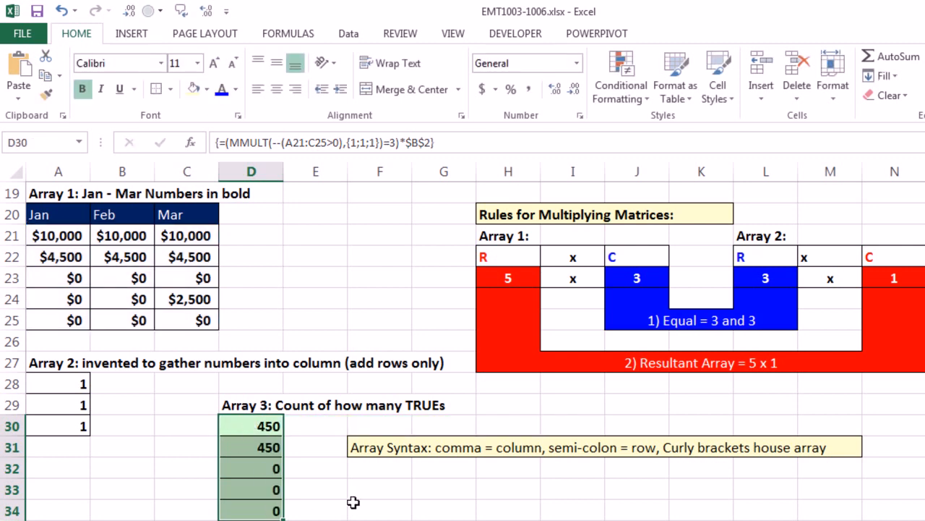
# - Copy the array formula text in D30 without its equals sign, leaving the cell's formula in place
pyautogui.scroll(4, 351, 499)
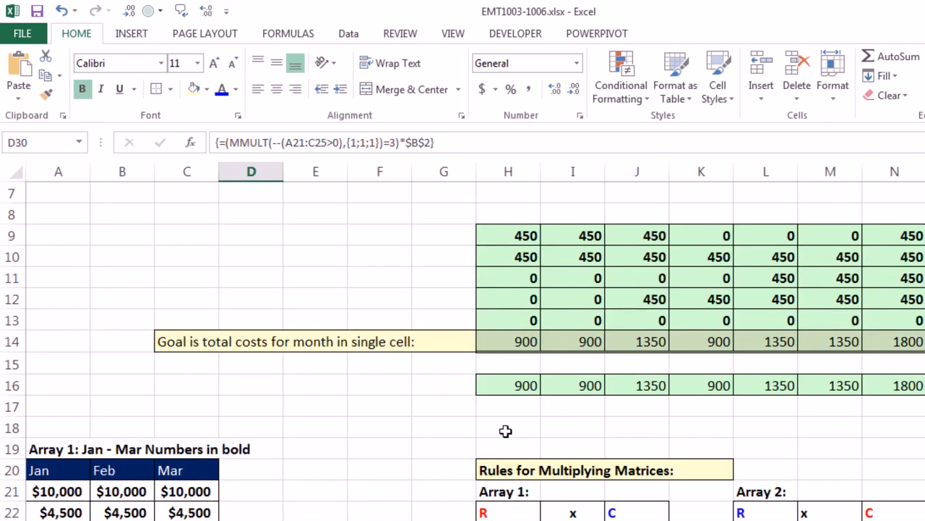
pyautogui.click(507, 361)
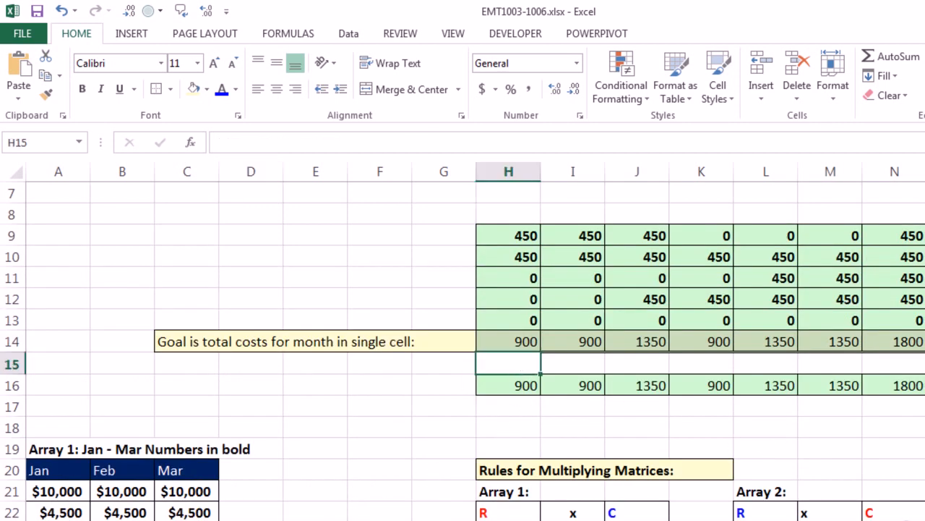
pyautogui.scroll(2, 843, 480)
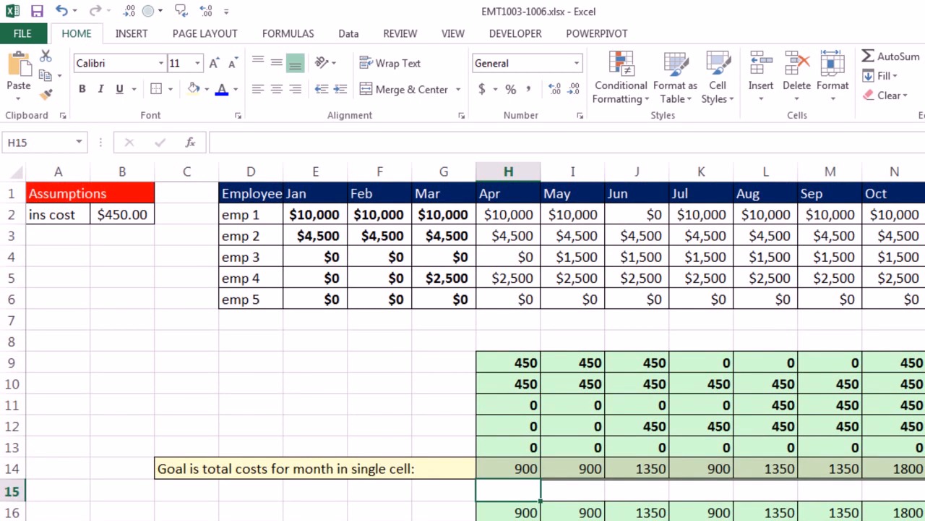
pyautogui.scroll(-4, 442, 498)
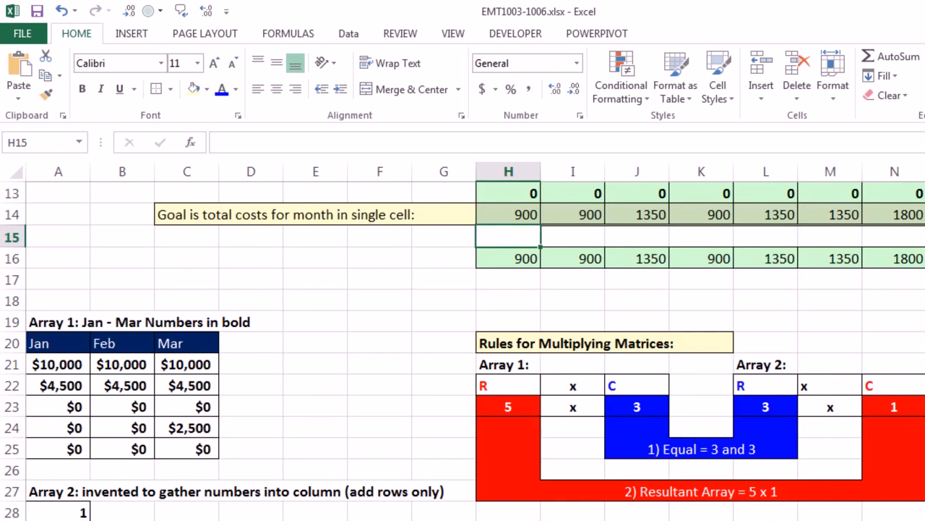
pyautogui.scroll(-2, 333, 505)
pyautogui.doubleClick(261, 427)
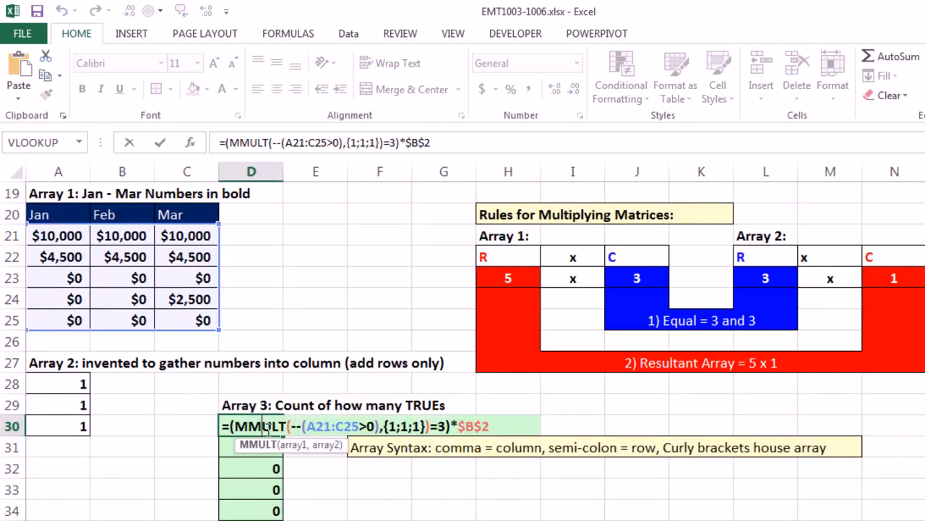
pyautogui.moveTo(238, 427); pyautogui.dragTo(302, 429)
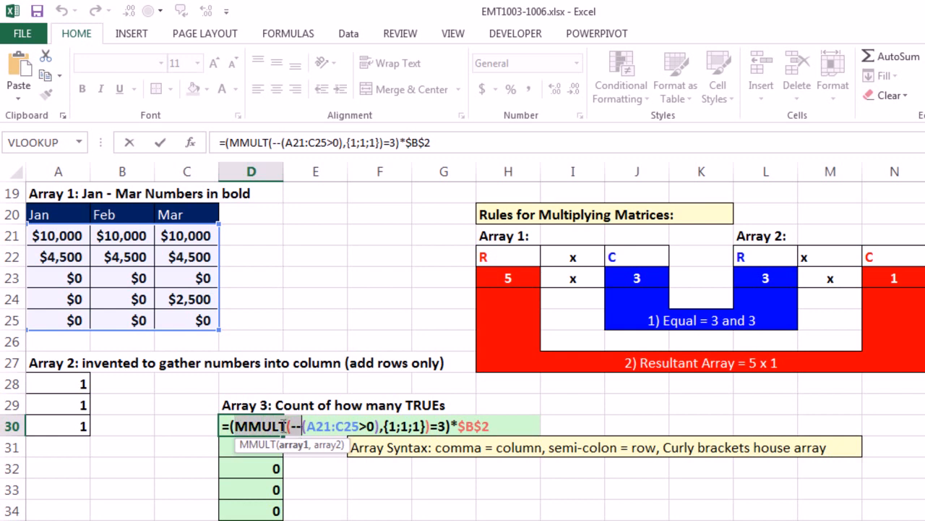
pyautogui.moveTo(230, 426); pyautogui.dragTo(582, 439)
pyautogui.hotkey('ctrl', 'c')
pyautogui.press('Escape')
# - Start a SUMPRODUCT formula in H15 and paste the copied expression inside it: =SUMPRODUCT((MMULT(--(A21:C25>0),{1;1;1})=3)*$B$2)
pyautogui.scroll(6, 581, 434)
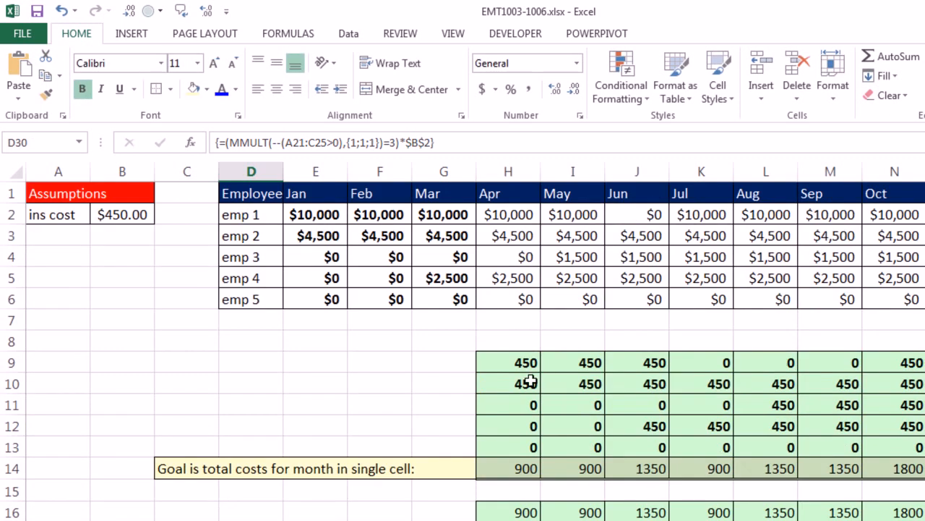
pyautogui.click(490, 486)
pyautogui.write('=sump')
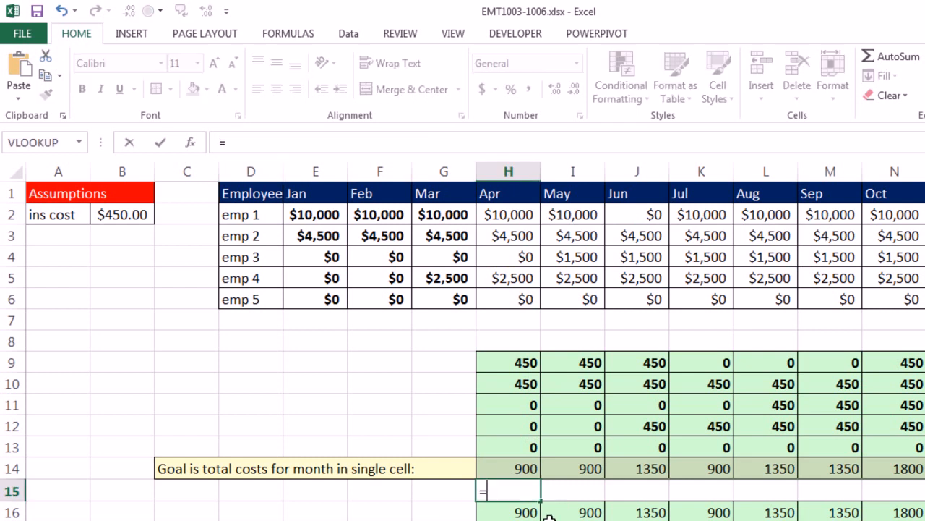
pyautogui.doubleClick(549, 513)
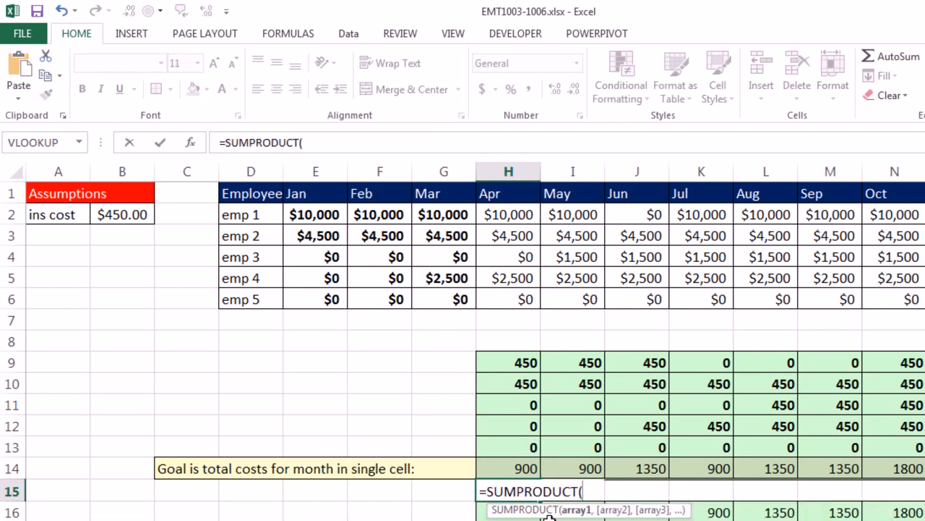
pyautogui.hotkey('ctrl', 'v')
pyautogui.write(')')
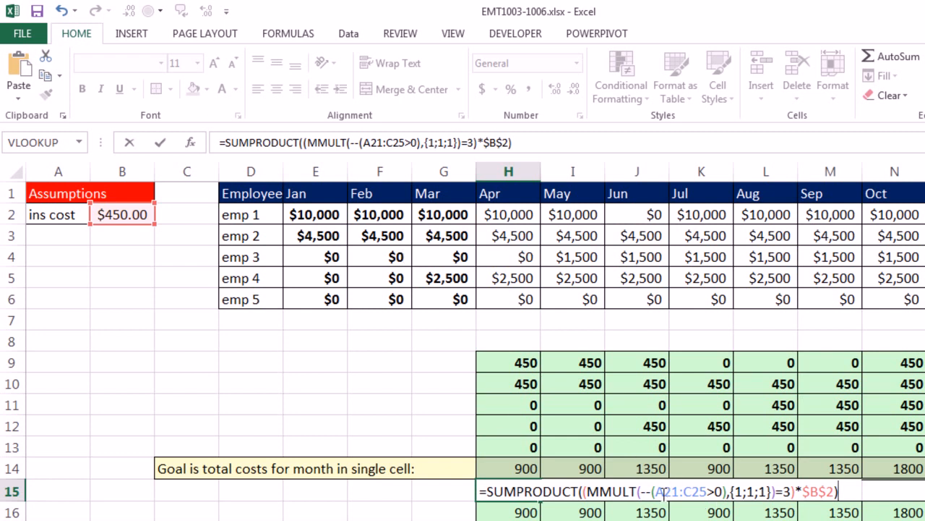
# - Replace A21:C25 with the relative range E2:G6 in the H15 formula, enter it, and fill it across through P15
pyautogui.moveTo(655, 491); pyautogui.dragTo(707, 491)
pyautogui.moveTo(307, 212); pyautogui.dragTo(452, 302)
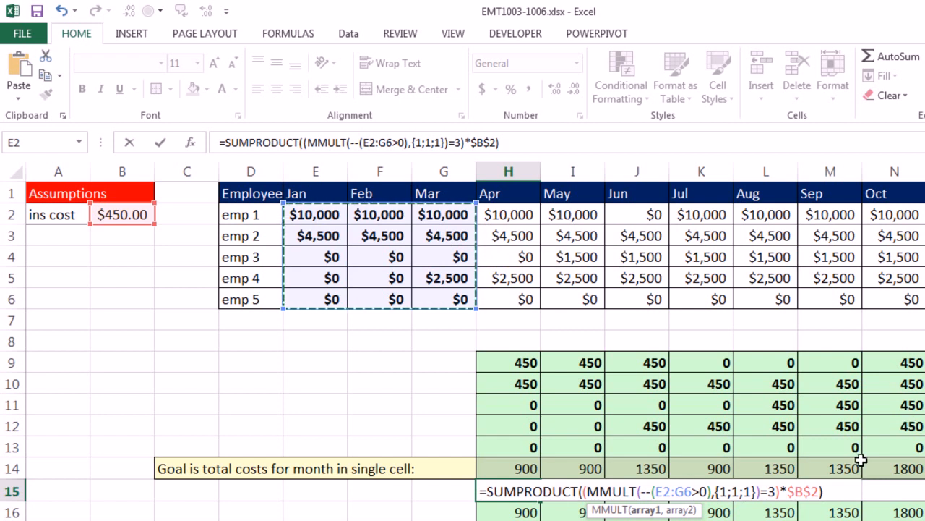
pyautogui.click(554, 493)
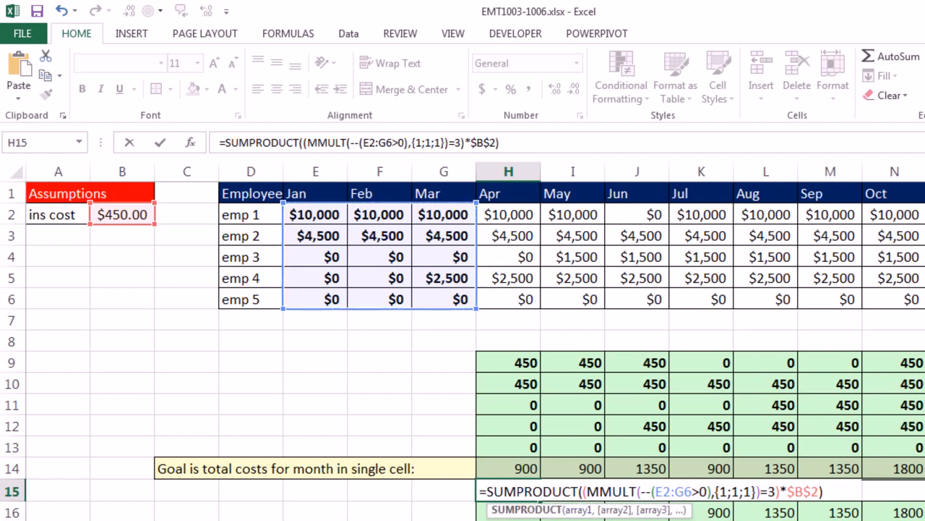
pyautogui.click(639, 494)
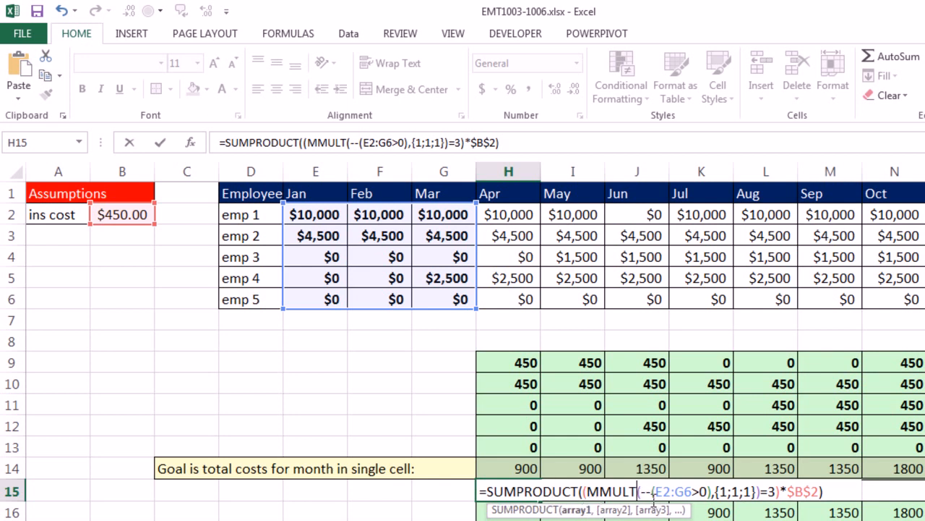
pyautogui.hotkey('ctrl', 'Return')
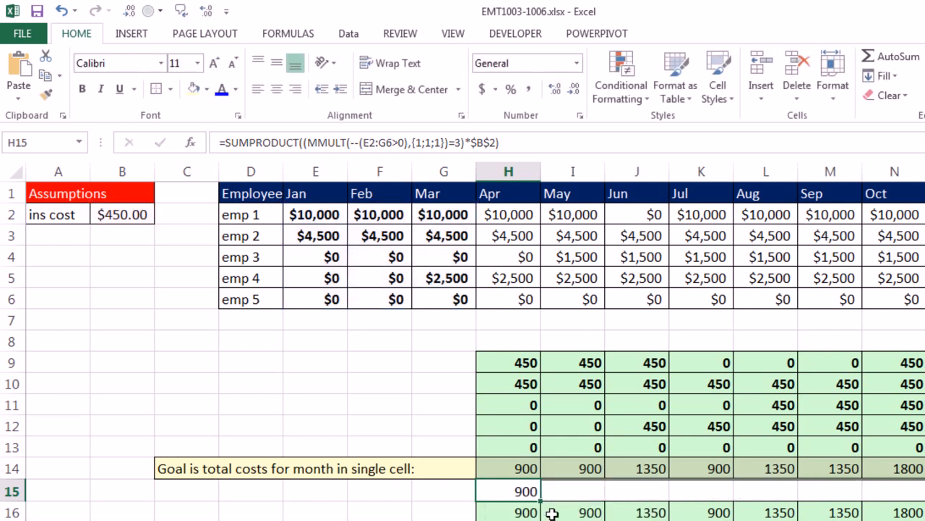
pyautogui.moveTo(540, 501); pyautogui.dragTo(881, 512)
pyautogui.moveTo(757, 439); pyautogui.dragTo(886, 441)
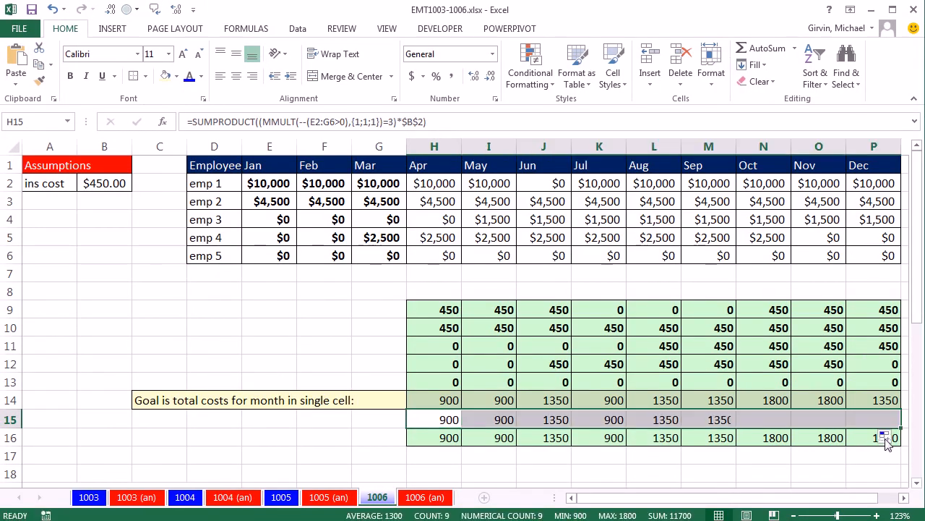
# - Inspect the ranges referenced by the filled formulas in L15, M15 and H15
pyautogui.doubleClick(658, 420)
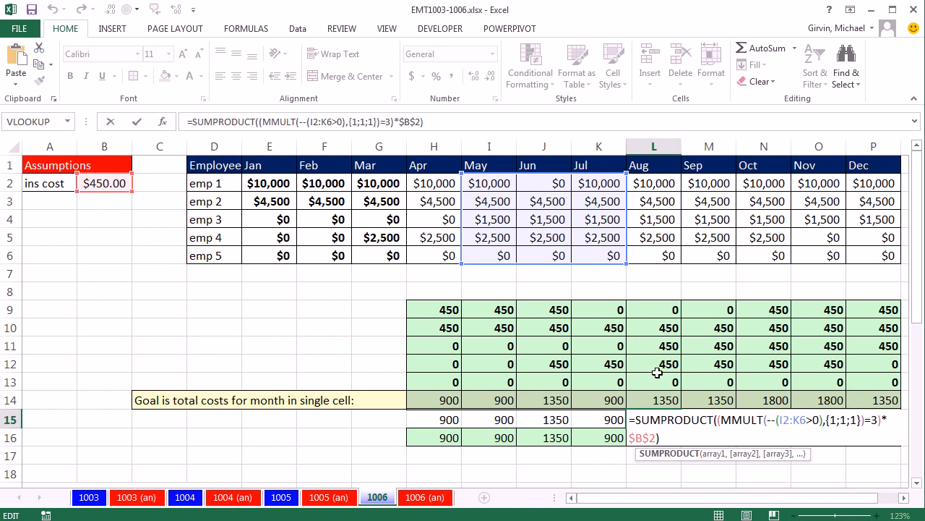
pyautogui.hotkey('ctrl', 'Return')
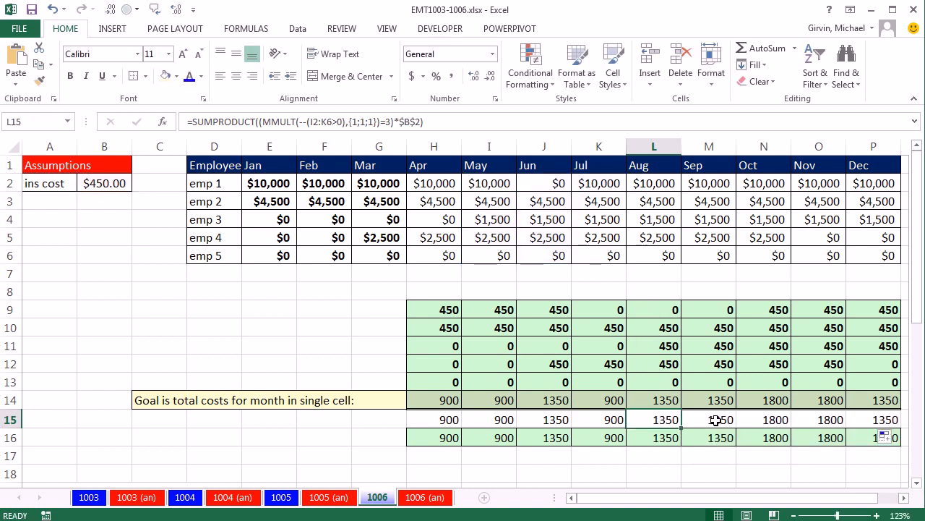
pyautogui.doubleClick(712, 420)
pyautogui.press('Escape')
pyautogui.doubleClick(421, 419)
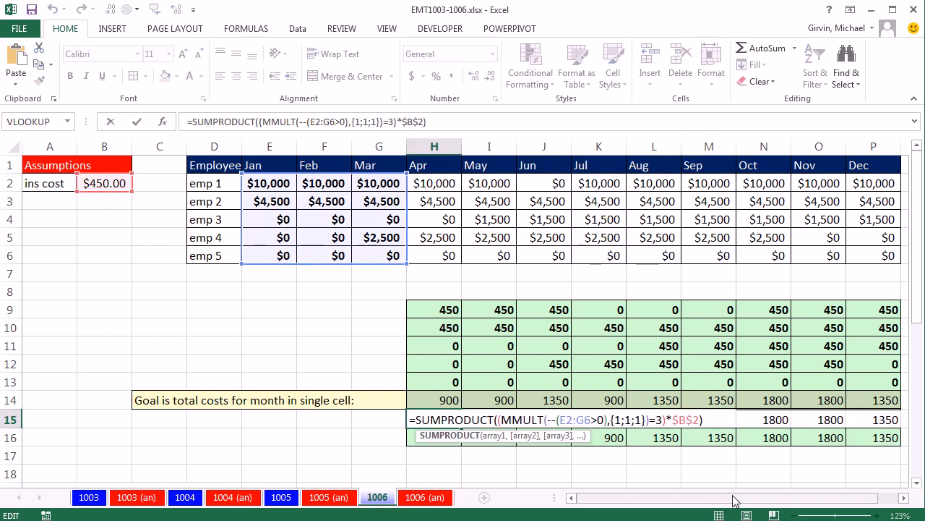